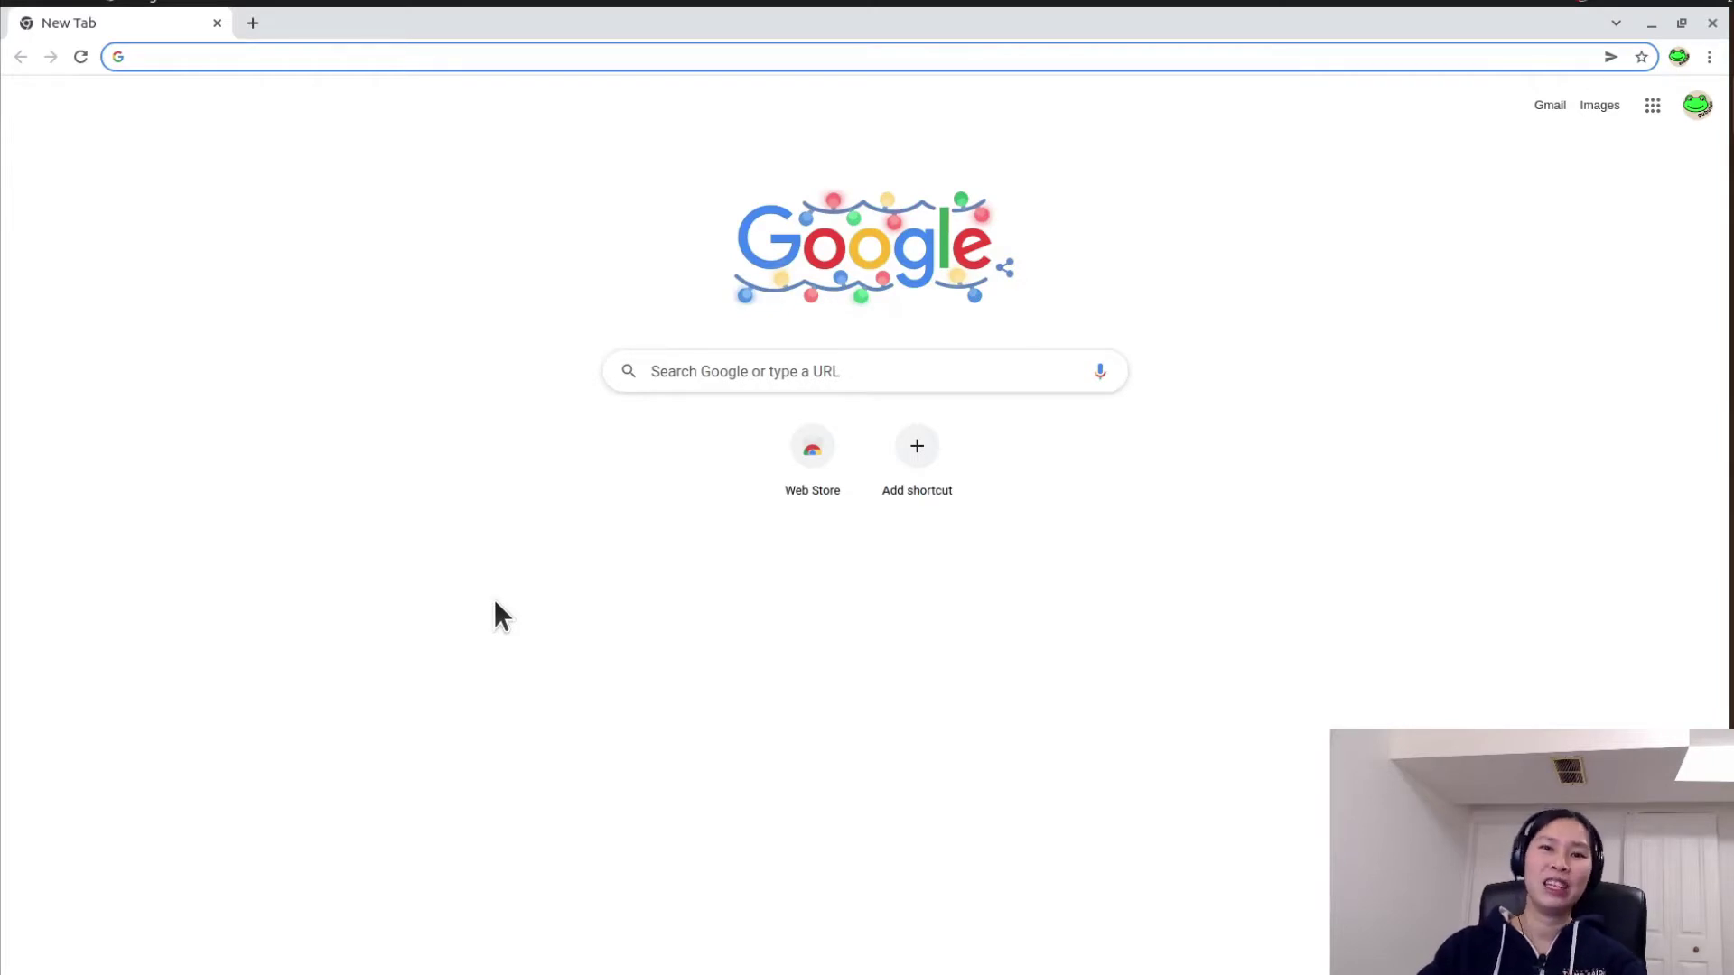
- Search for itslitho, go to the ItsLitho website and launch its lithophane maker
{"action": "left_click", "coordinate": [291, 47]}
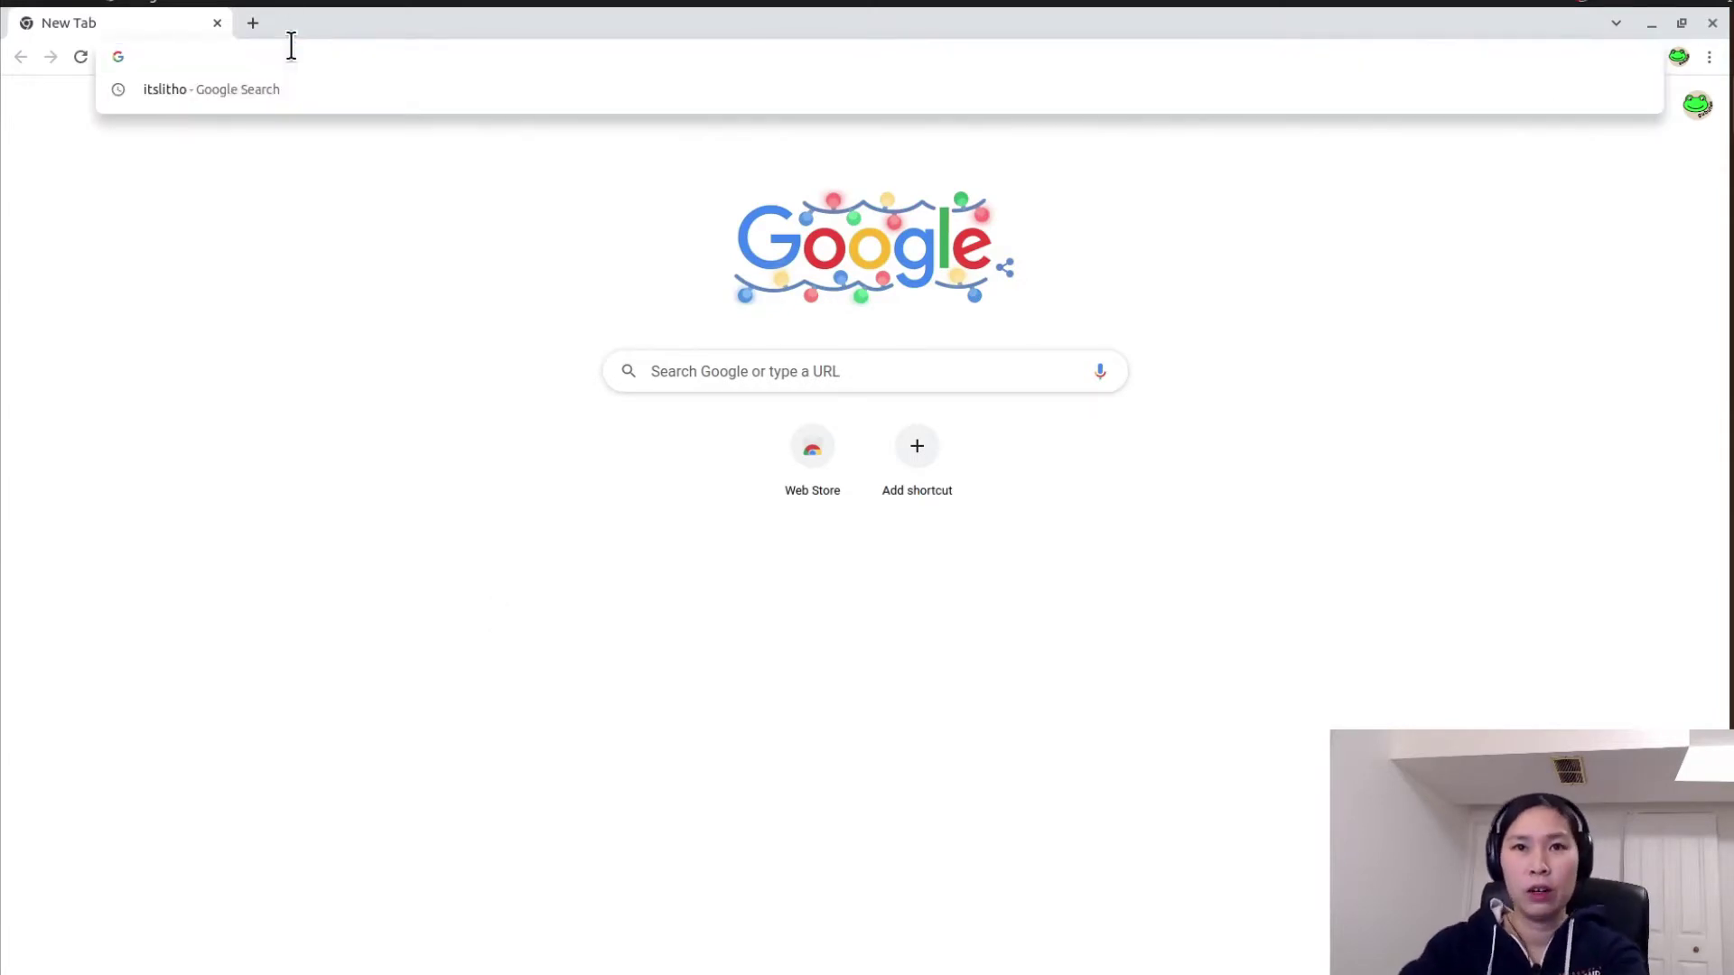
{"action": "left_click", "coordinate": [228, 87]}
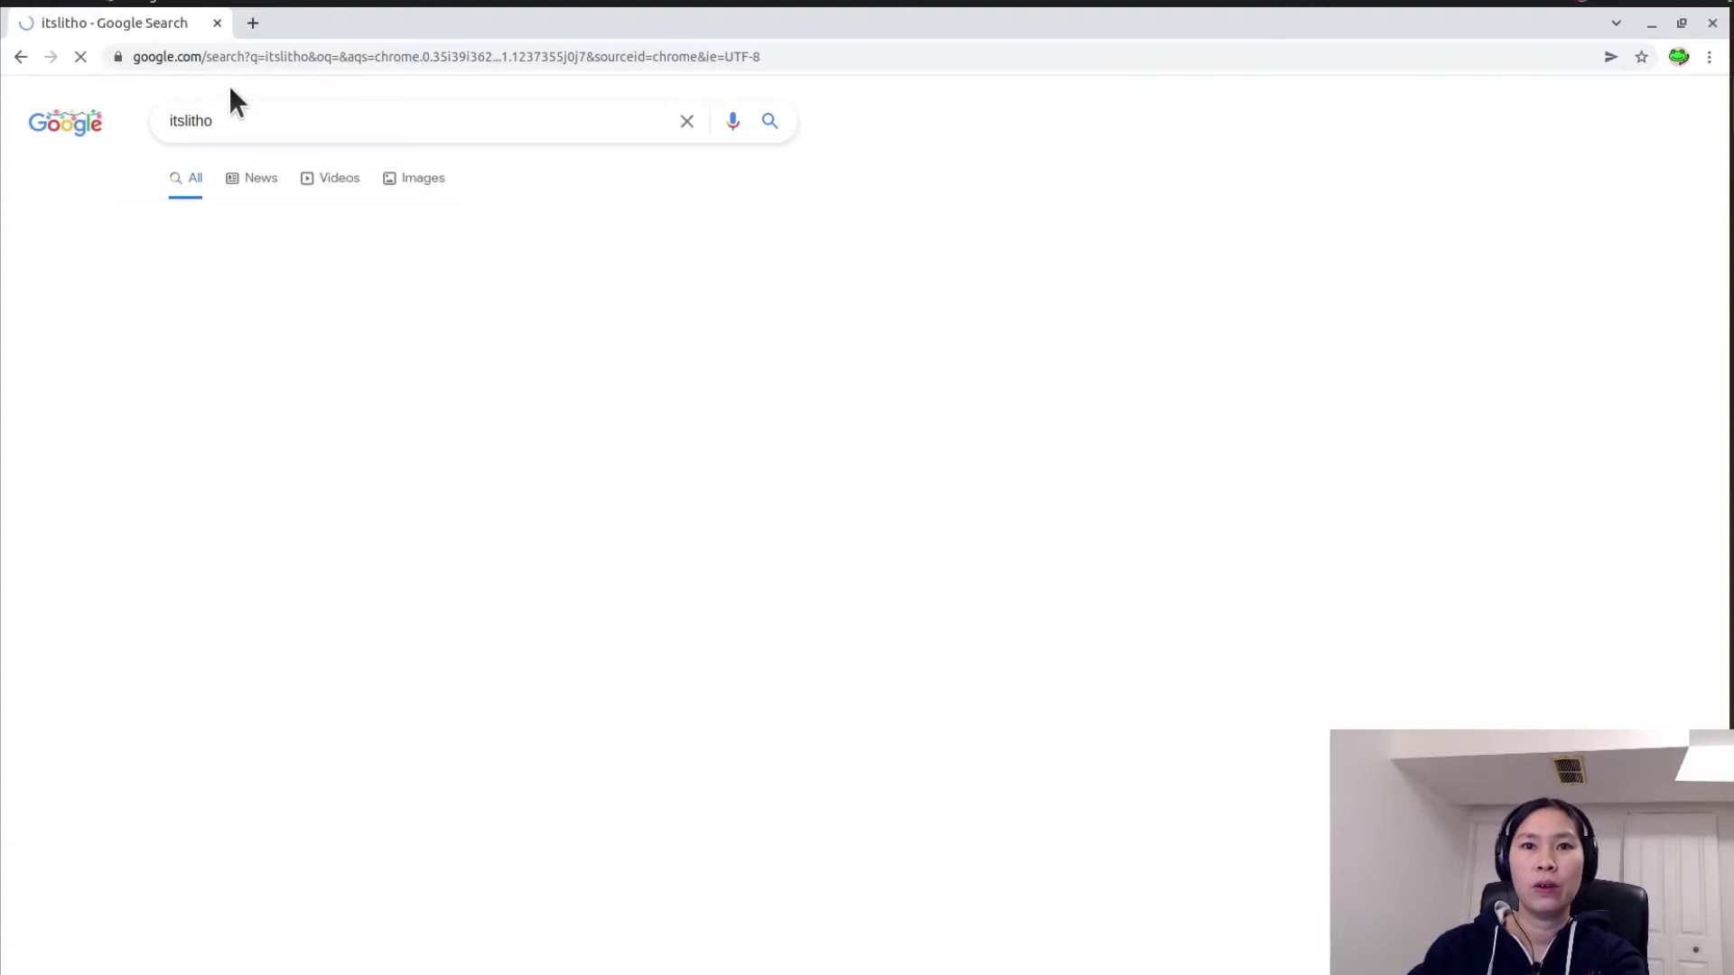
{"action": "left_click", "coordinate": [295, 283]}
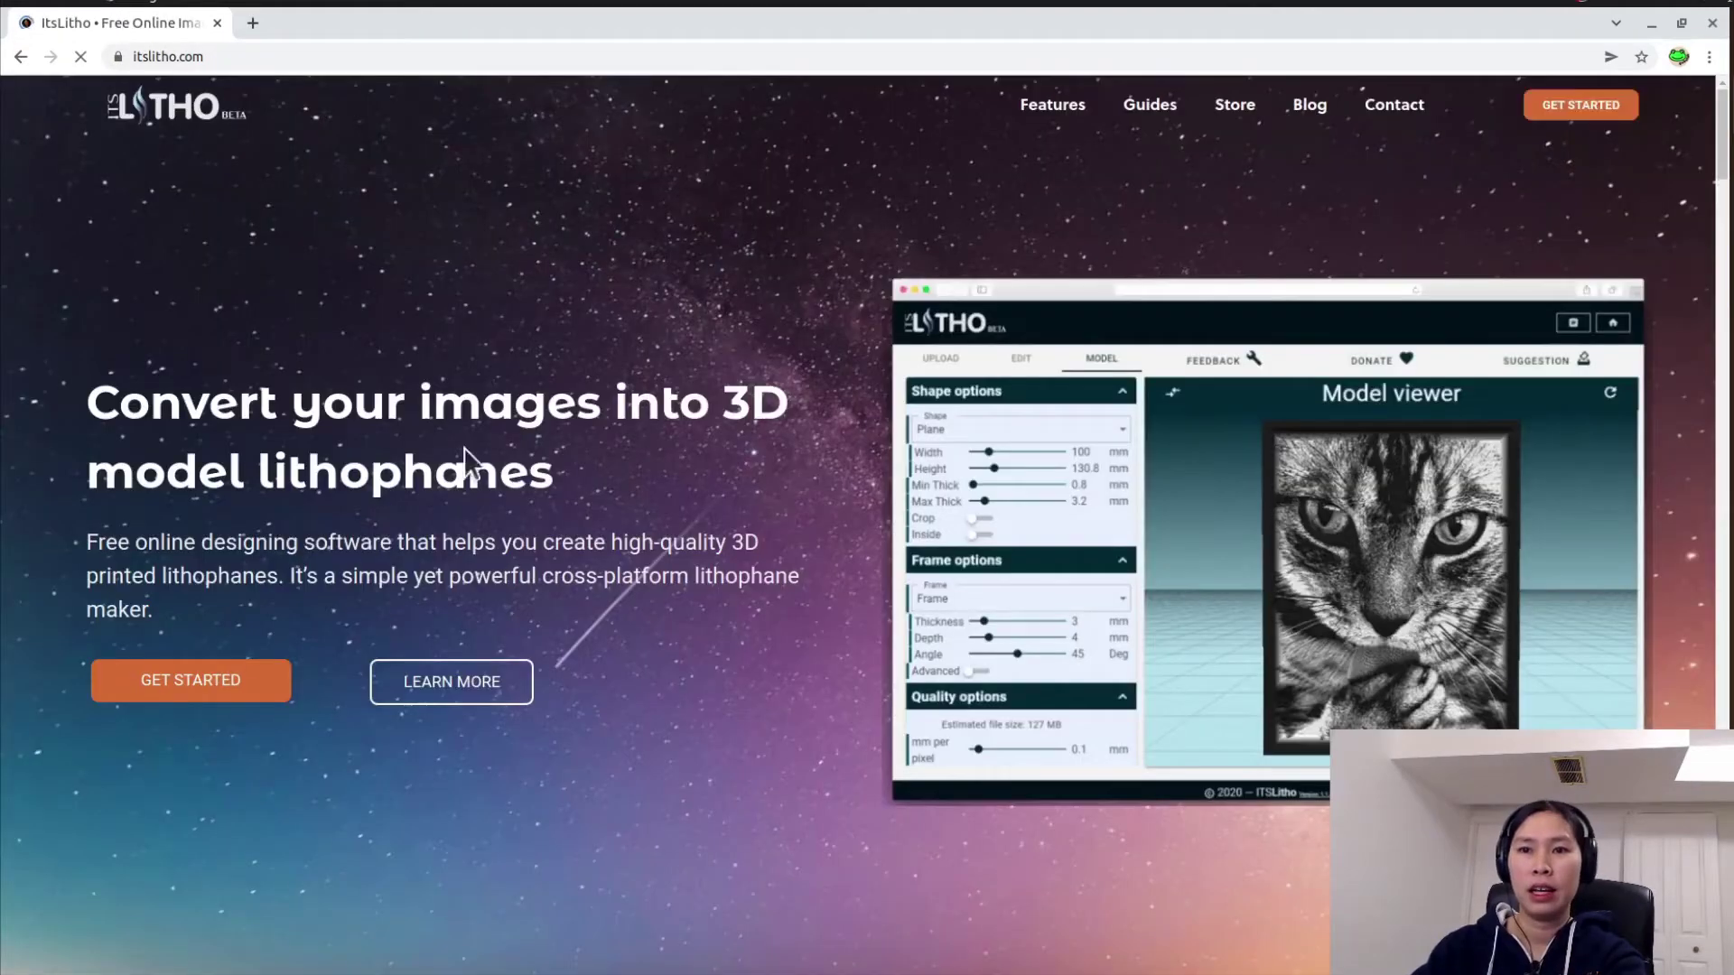
{"action": "left_click", "coordinate": [227, 691]}
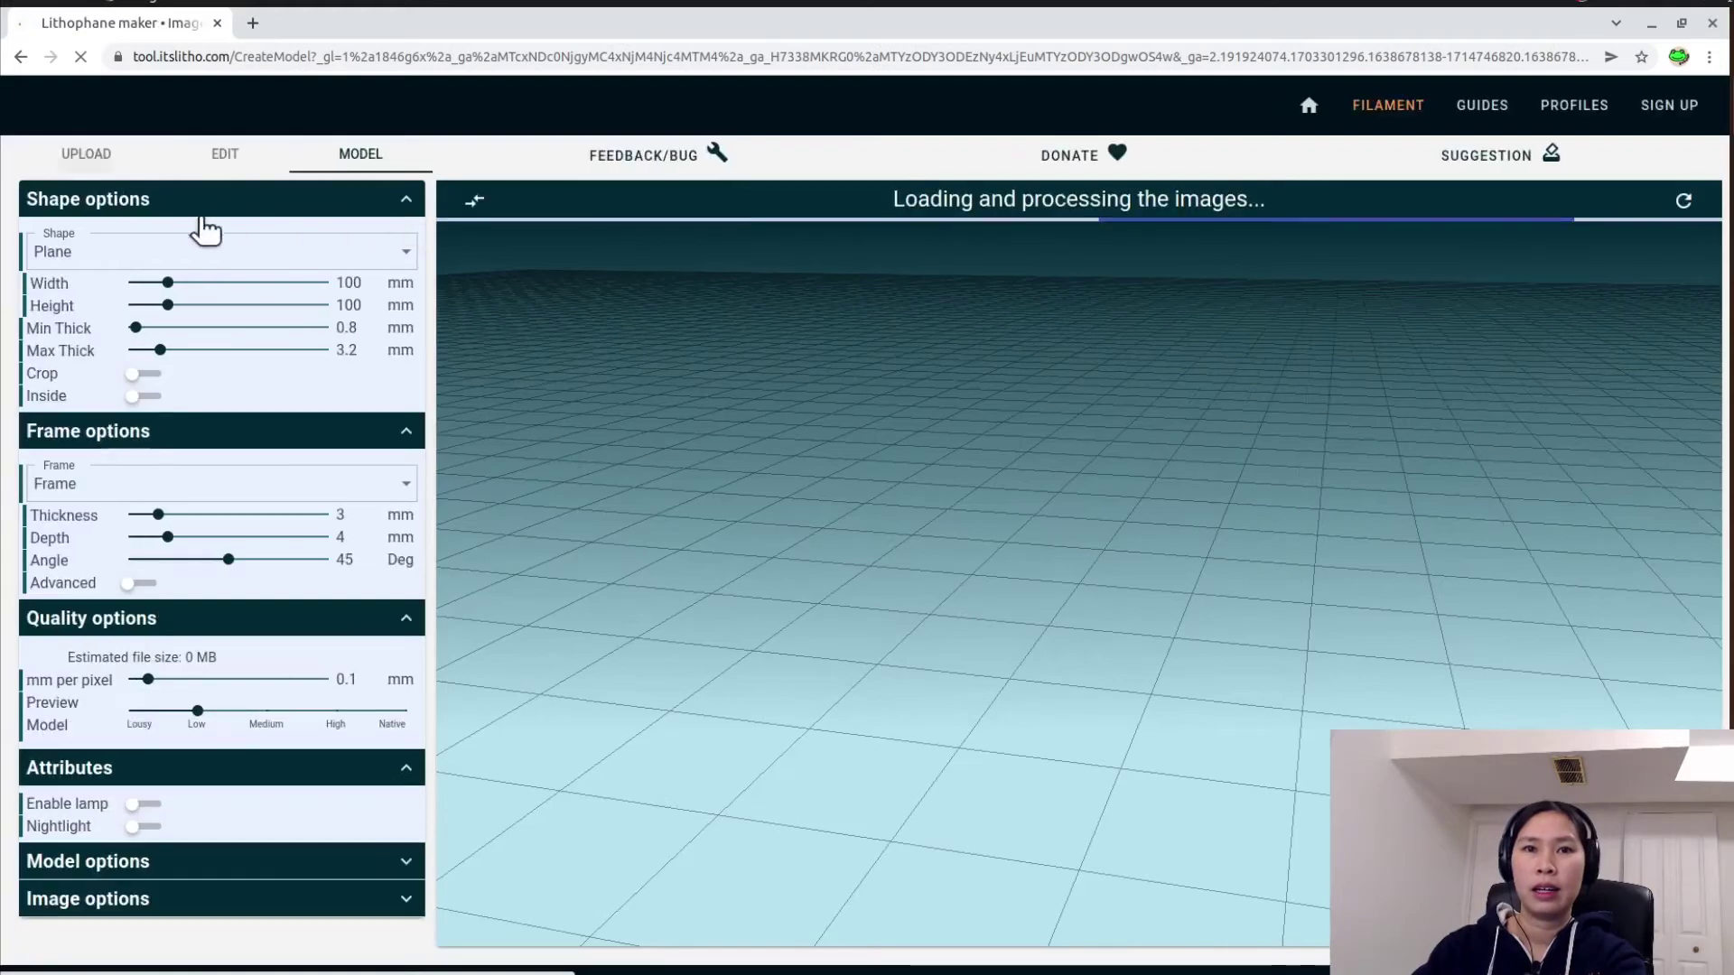
- Upload the family stock photo as the image for the lithophane
{"action": "left_click", "coordinate": [84, 155]}
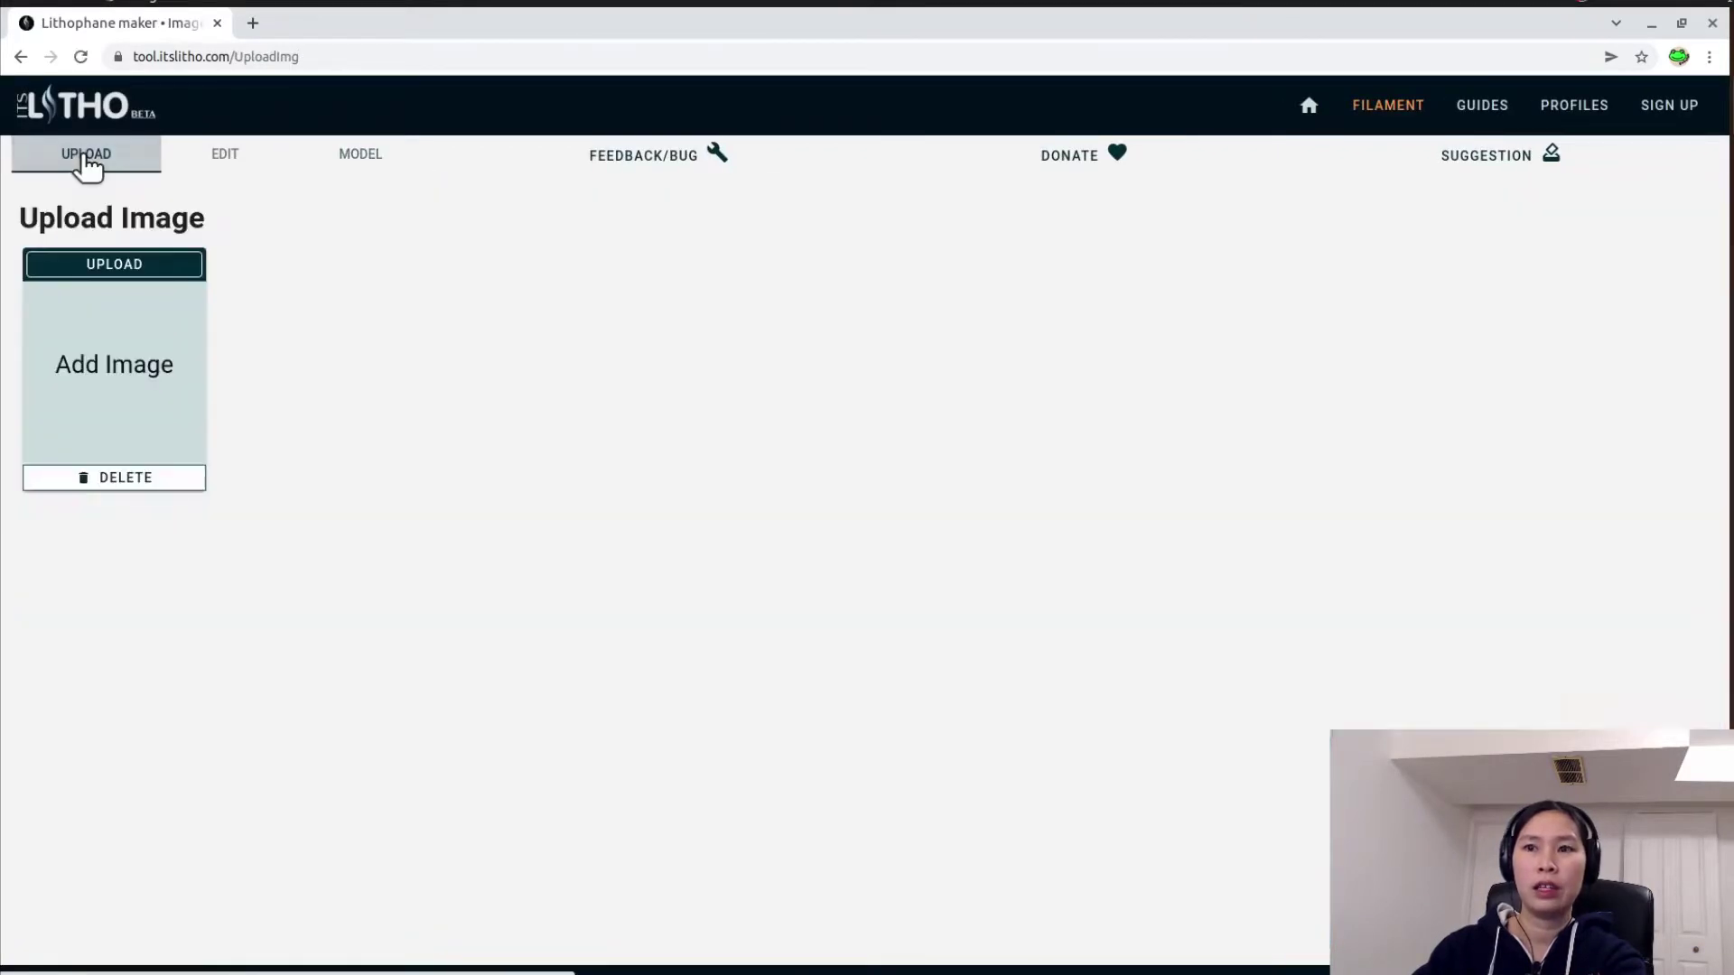
{"action": "left_click", "coordinate": [116, 267]}
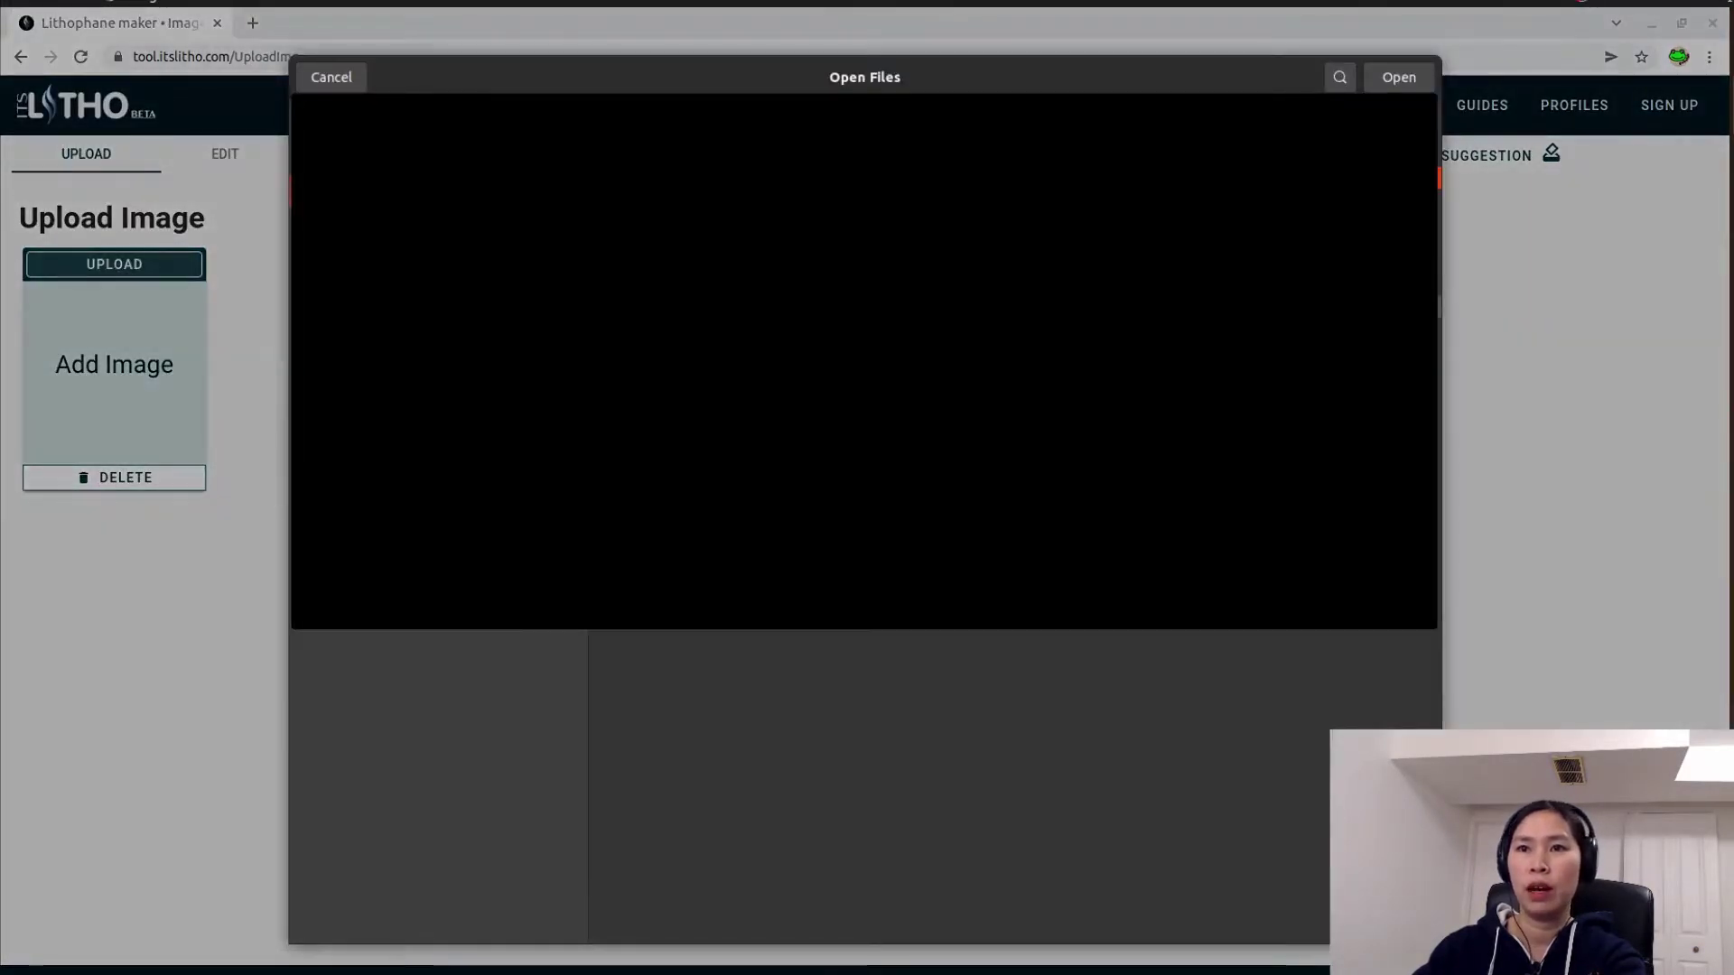
{"action": "left_click", "coordinate": [1399, 77]}
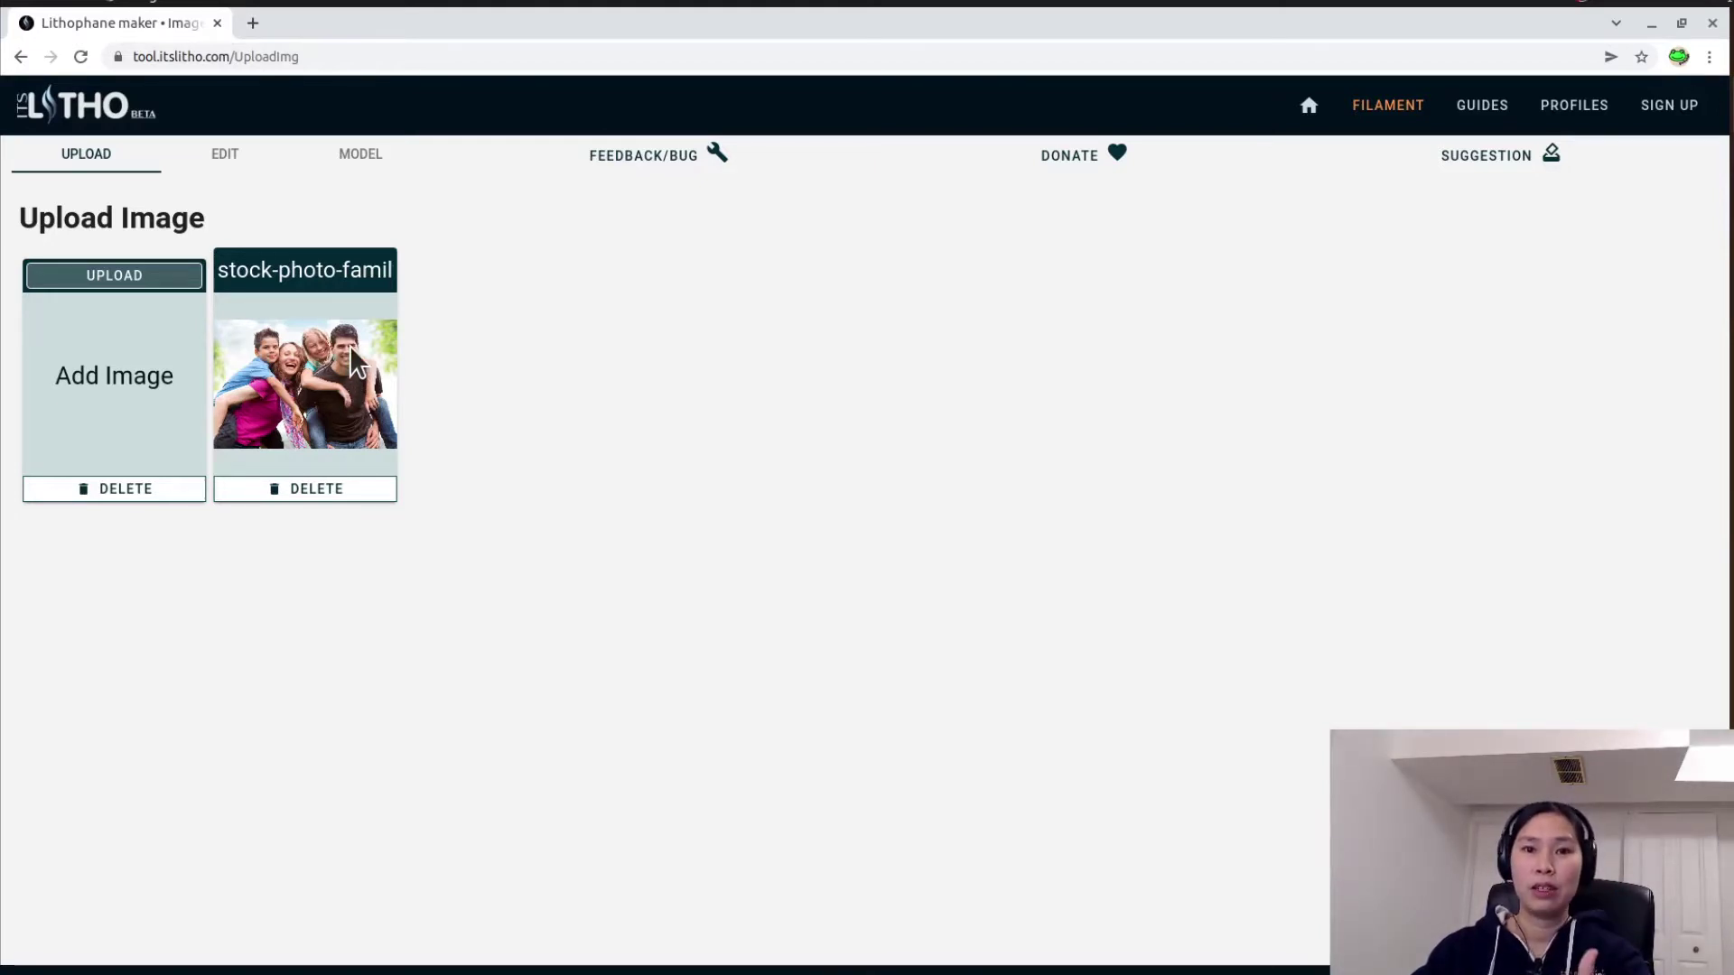
- Crop the photo to the two faces, with crop width 16 to 50% and crop height 50 to 100%
{"action": "left_click", "coordinate": [227, 161]}
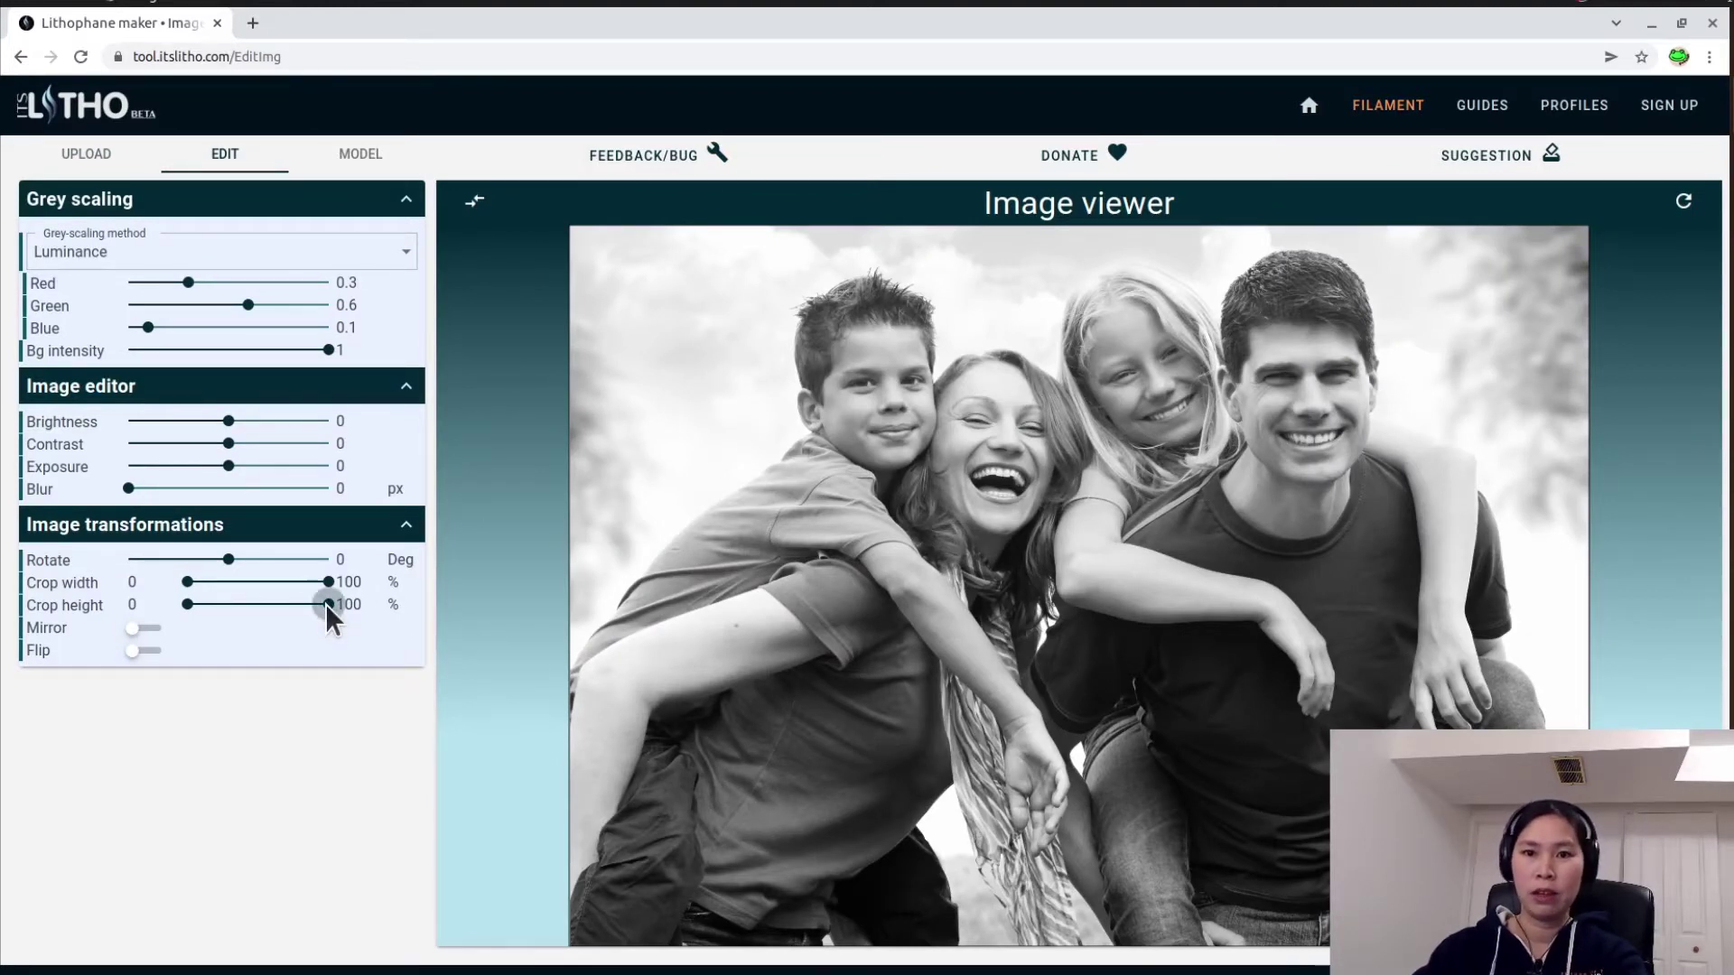
{"action": "left_click_drag", "start_coordinate": [307, 582], "coordinate": [256, 581]}
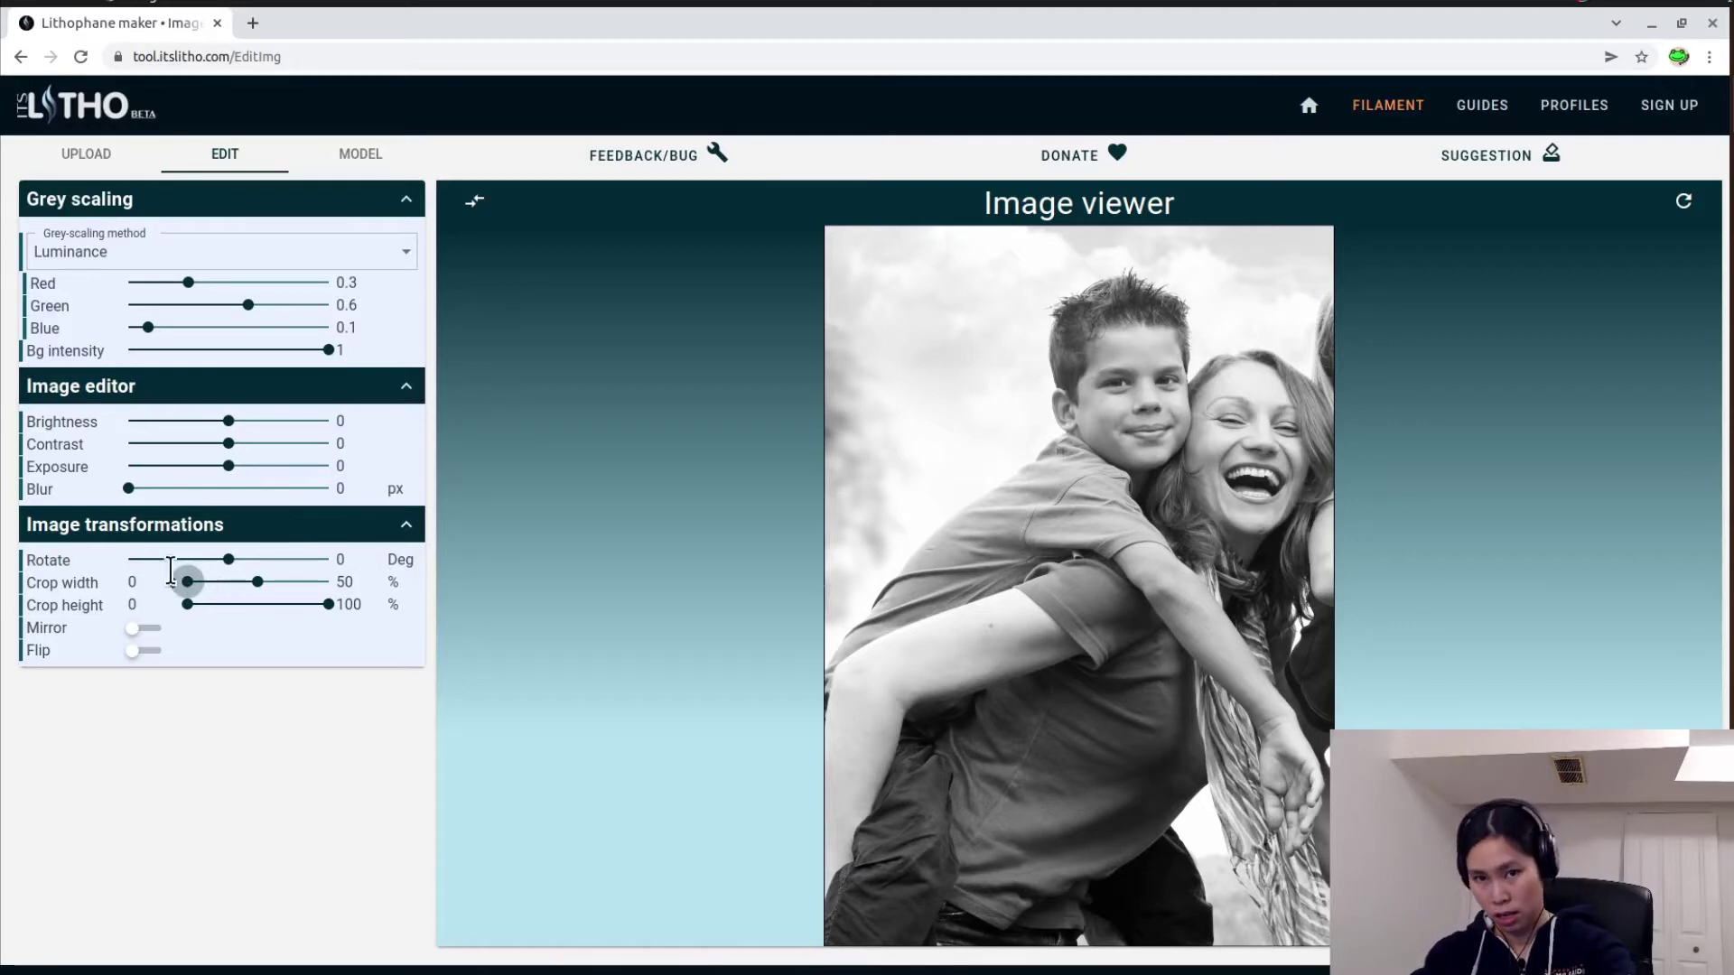
{"action": "left_click_drag", "start_coordinate": [184, 582], "coordinate": [219, 581]}
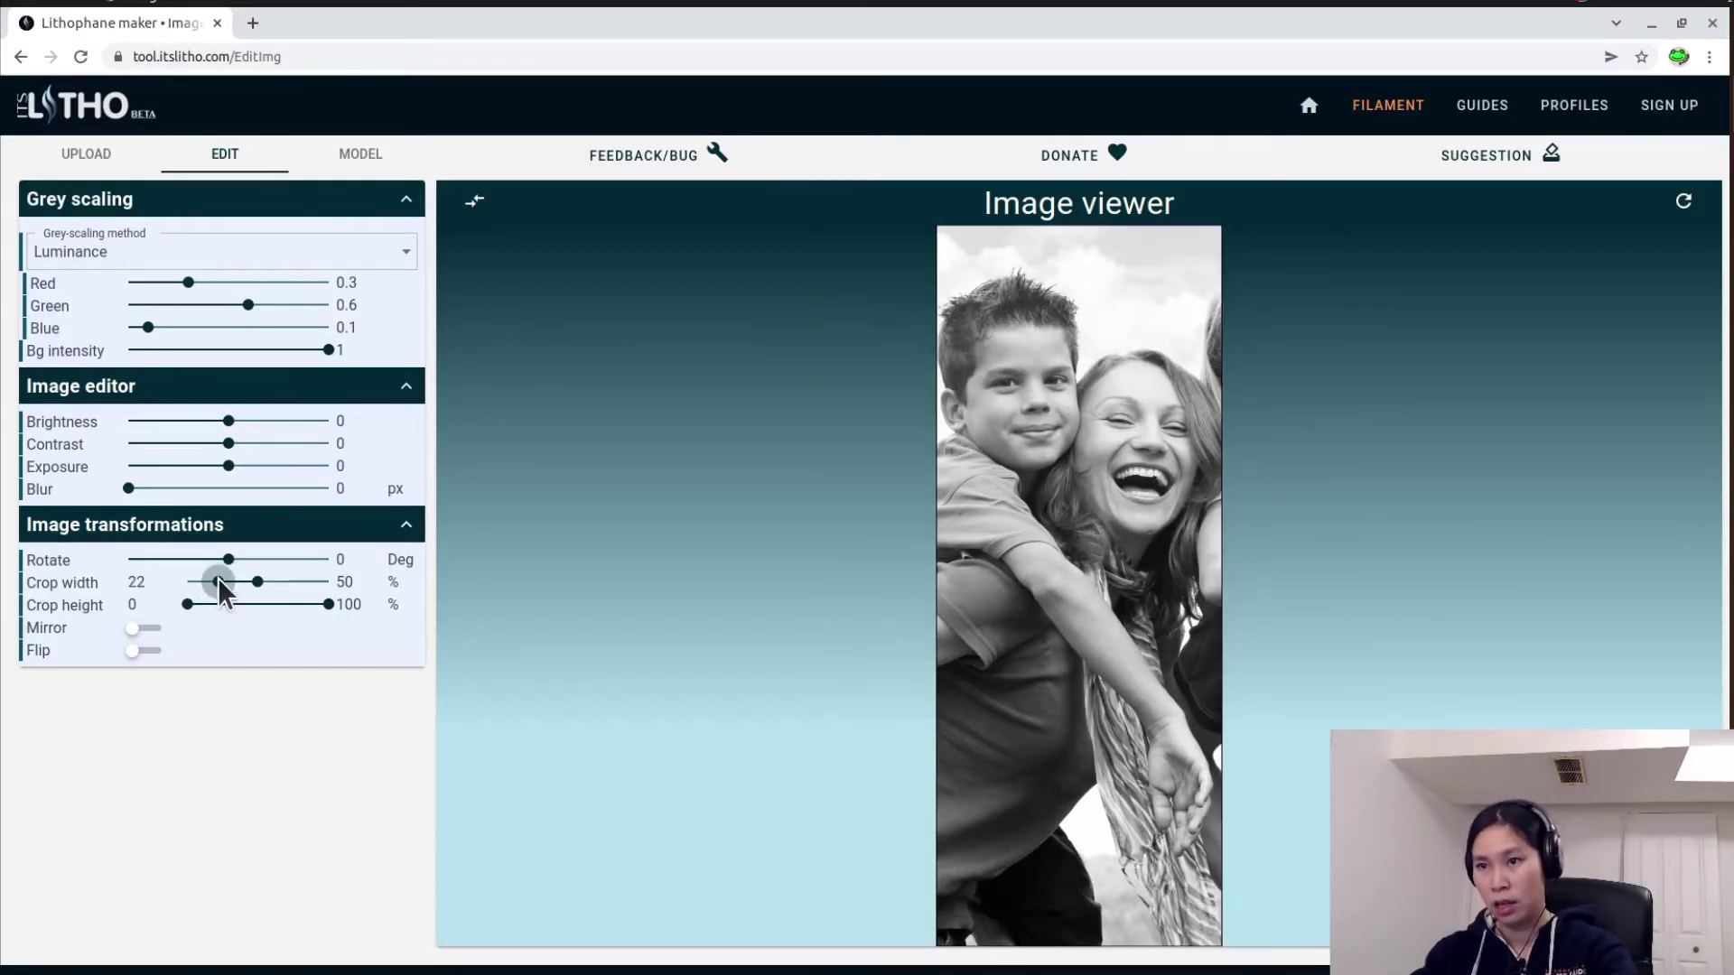
{"action": "left_click_drag", "start_coordinate": [218, 582], "coordinate": [211, 582]}
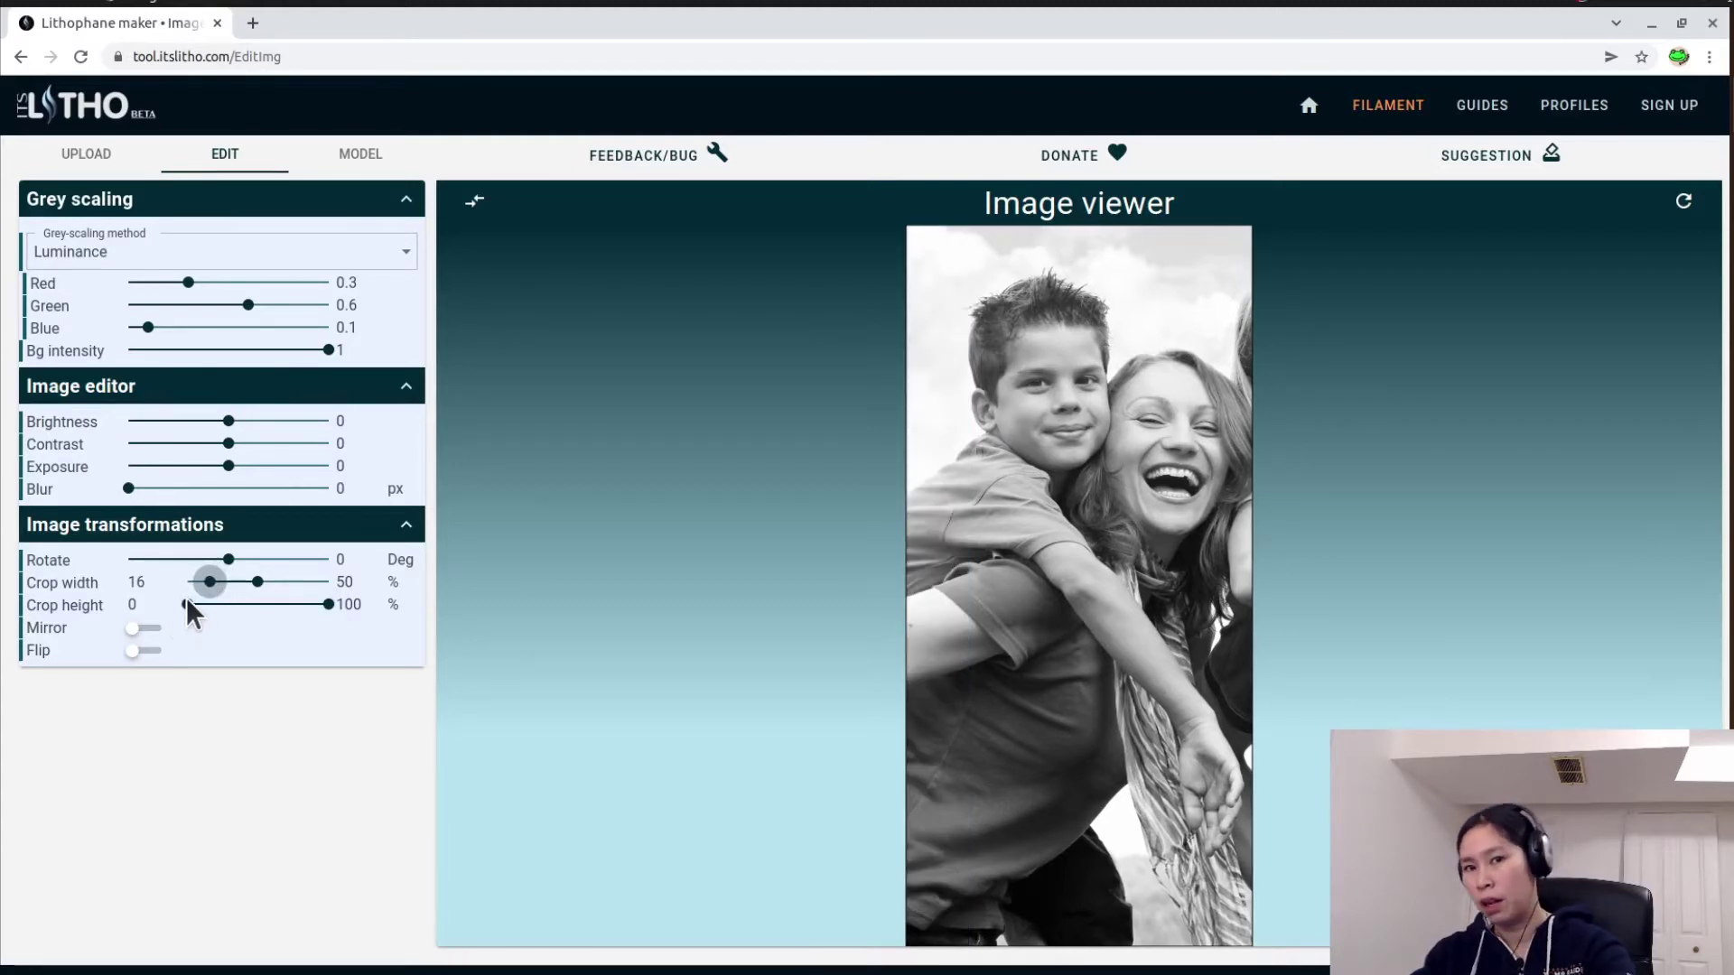
{"action": "left_click_drag", "start_coordinate": [187, 603], "coordinate": [257, 608]}
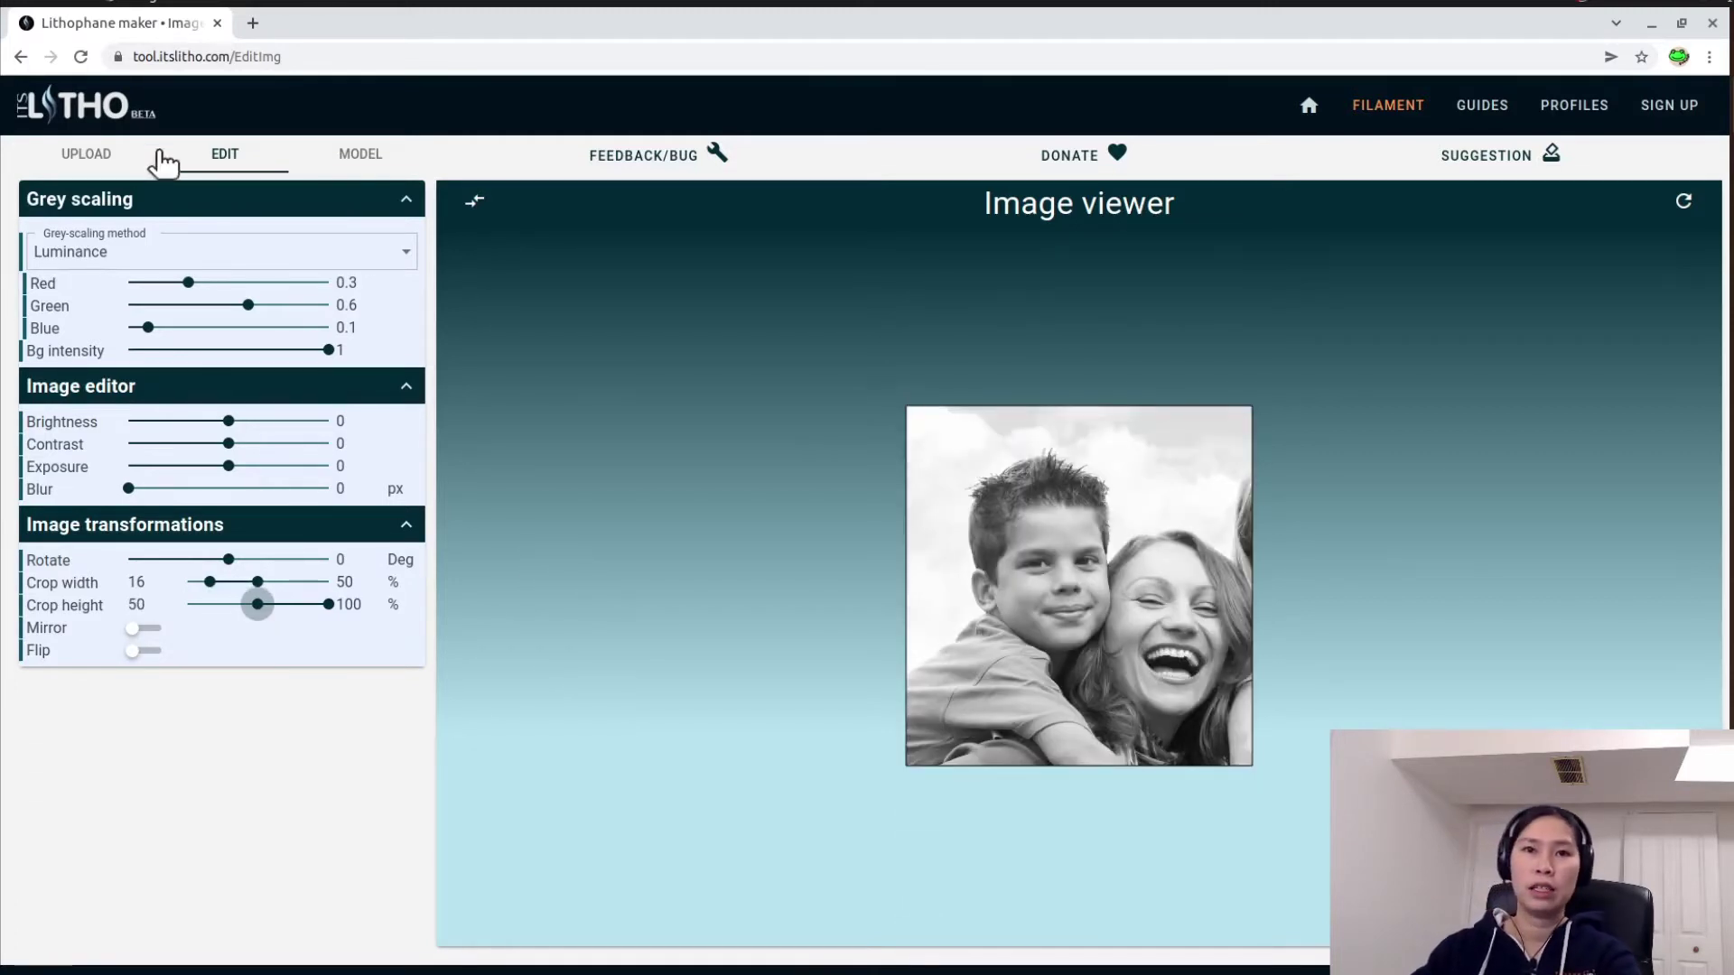
- Generate the lithophane model from the cropped photo and set its shape to Circle
{"action": "left_click", "coordinate": [368, 158]}
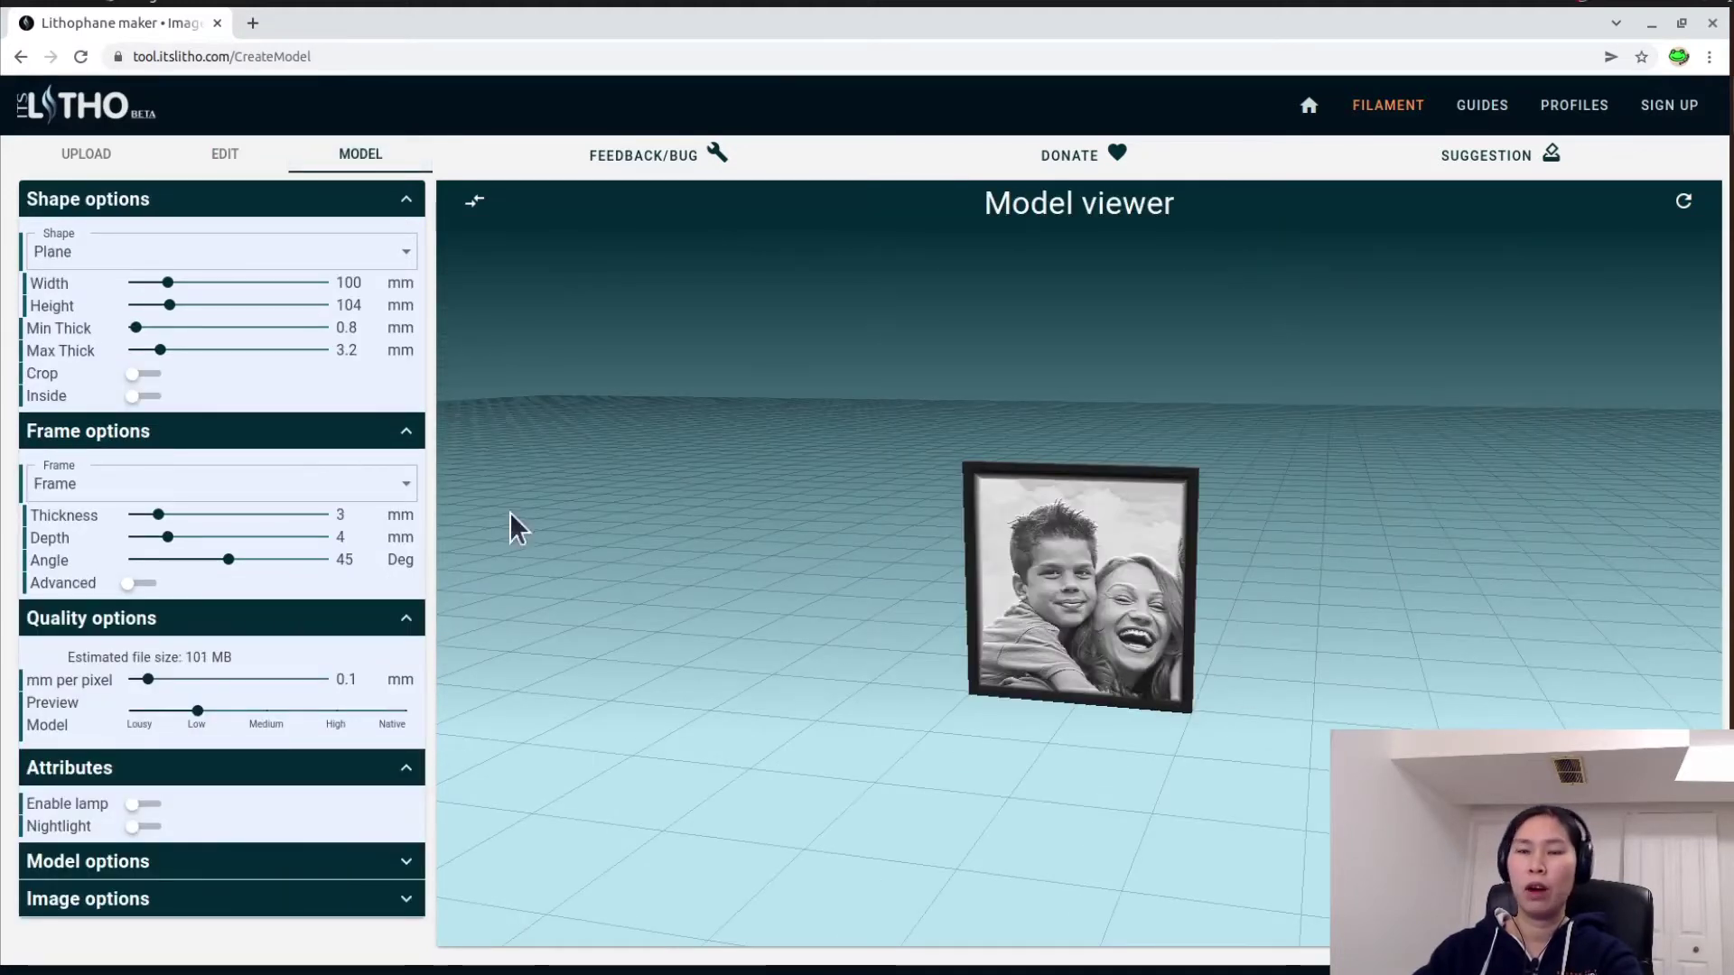
{"action": "left_click", "coordinate": [155, 264]}
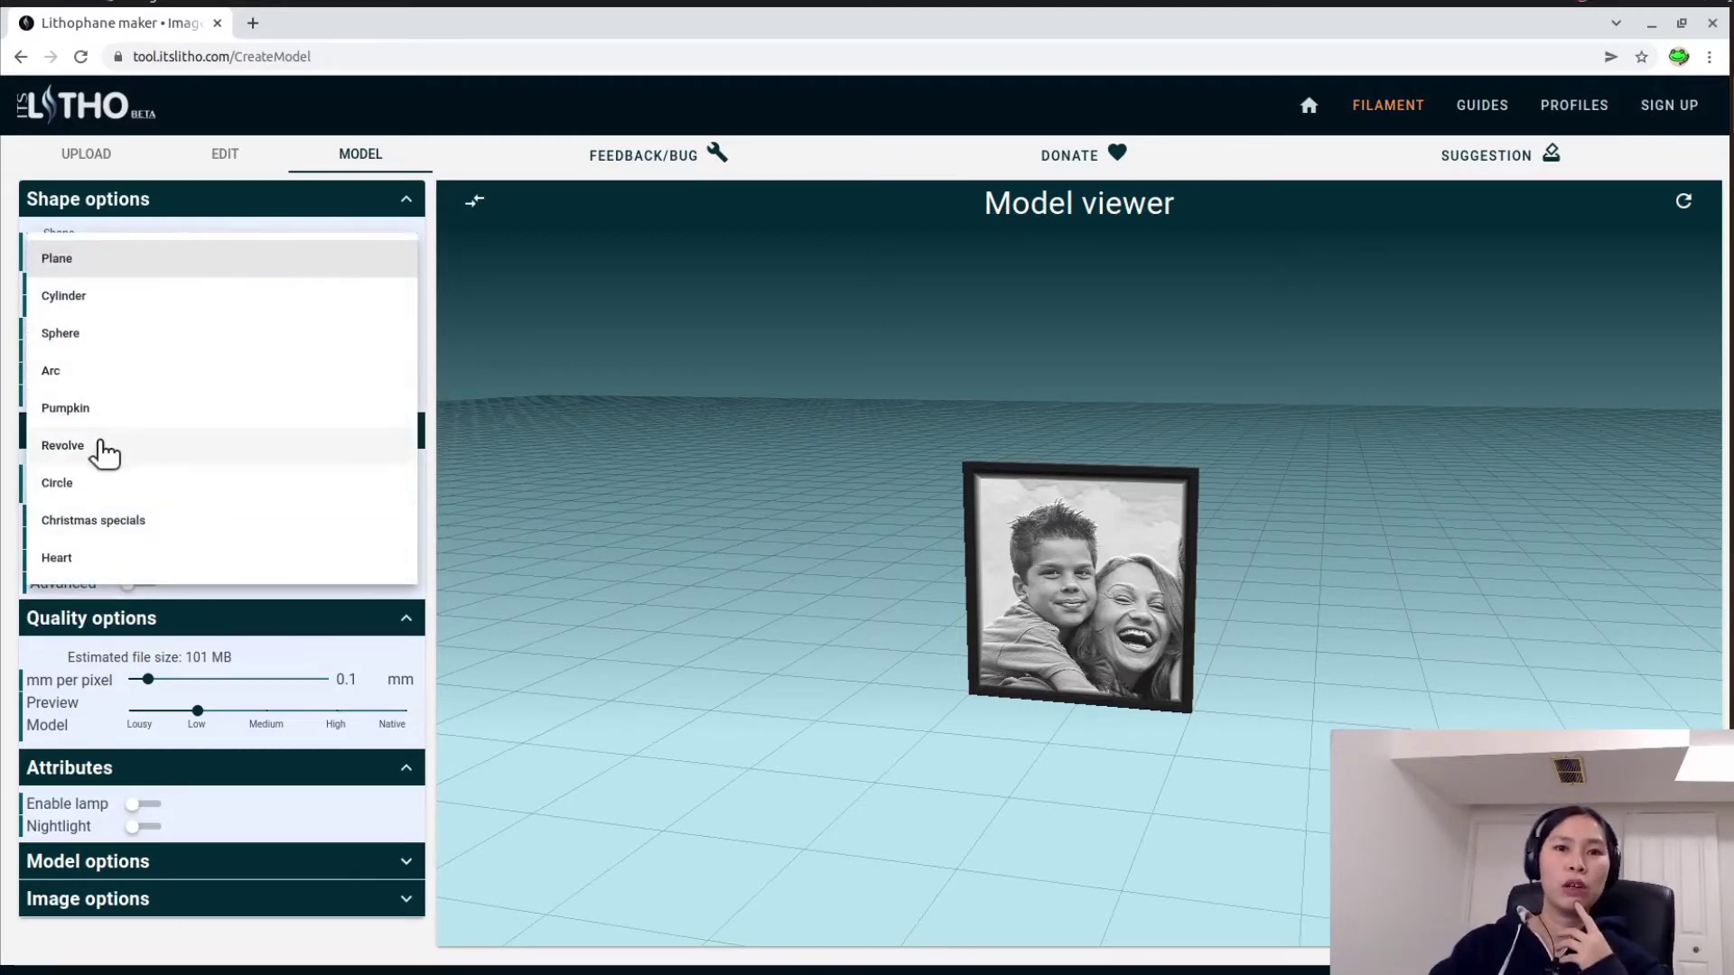
{"action": "left_click", "coordinate": [81, 484]}
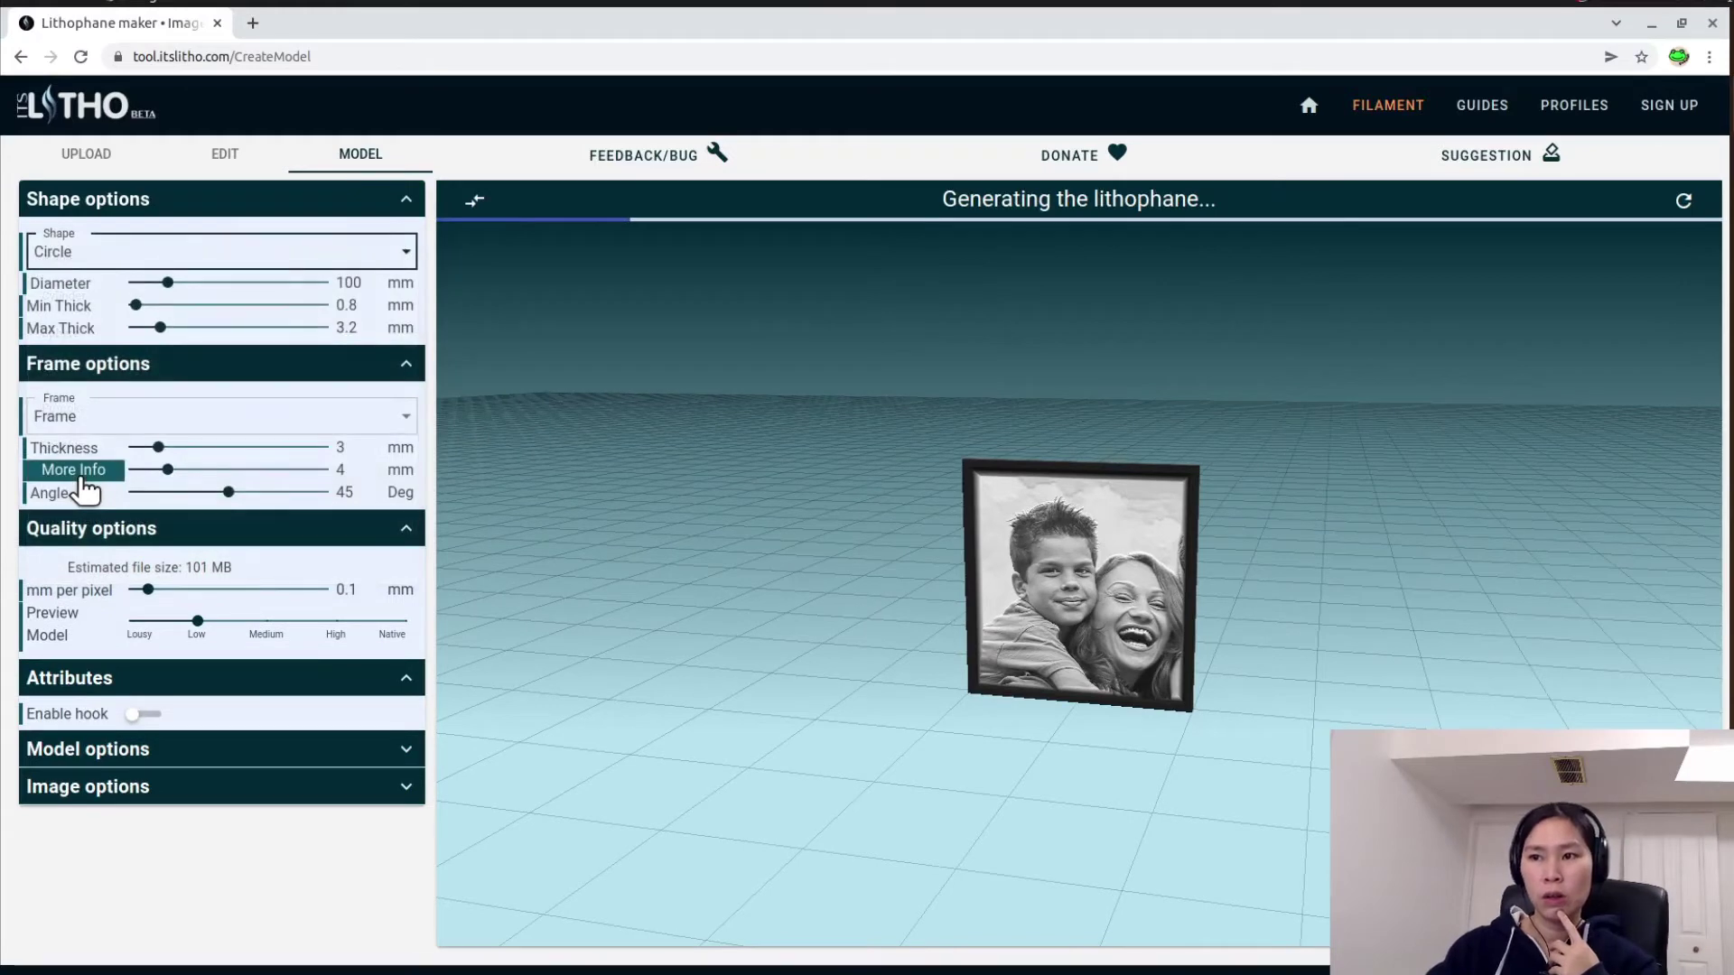
- Try the Christmas specials and Heart shapes on the lithophane and return it to Circle
{"action": "left_click", "coordinate": [239, 260]}
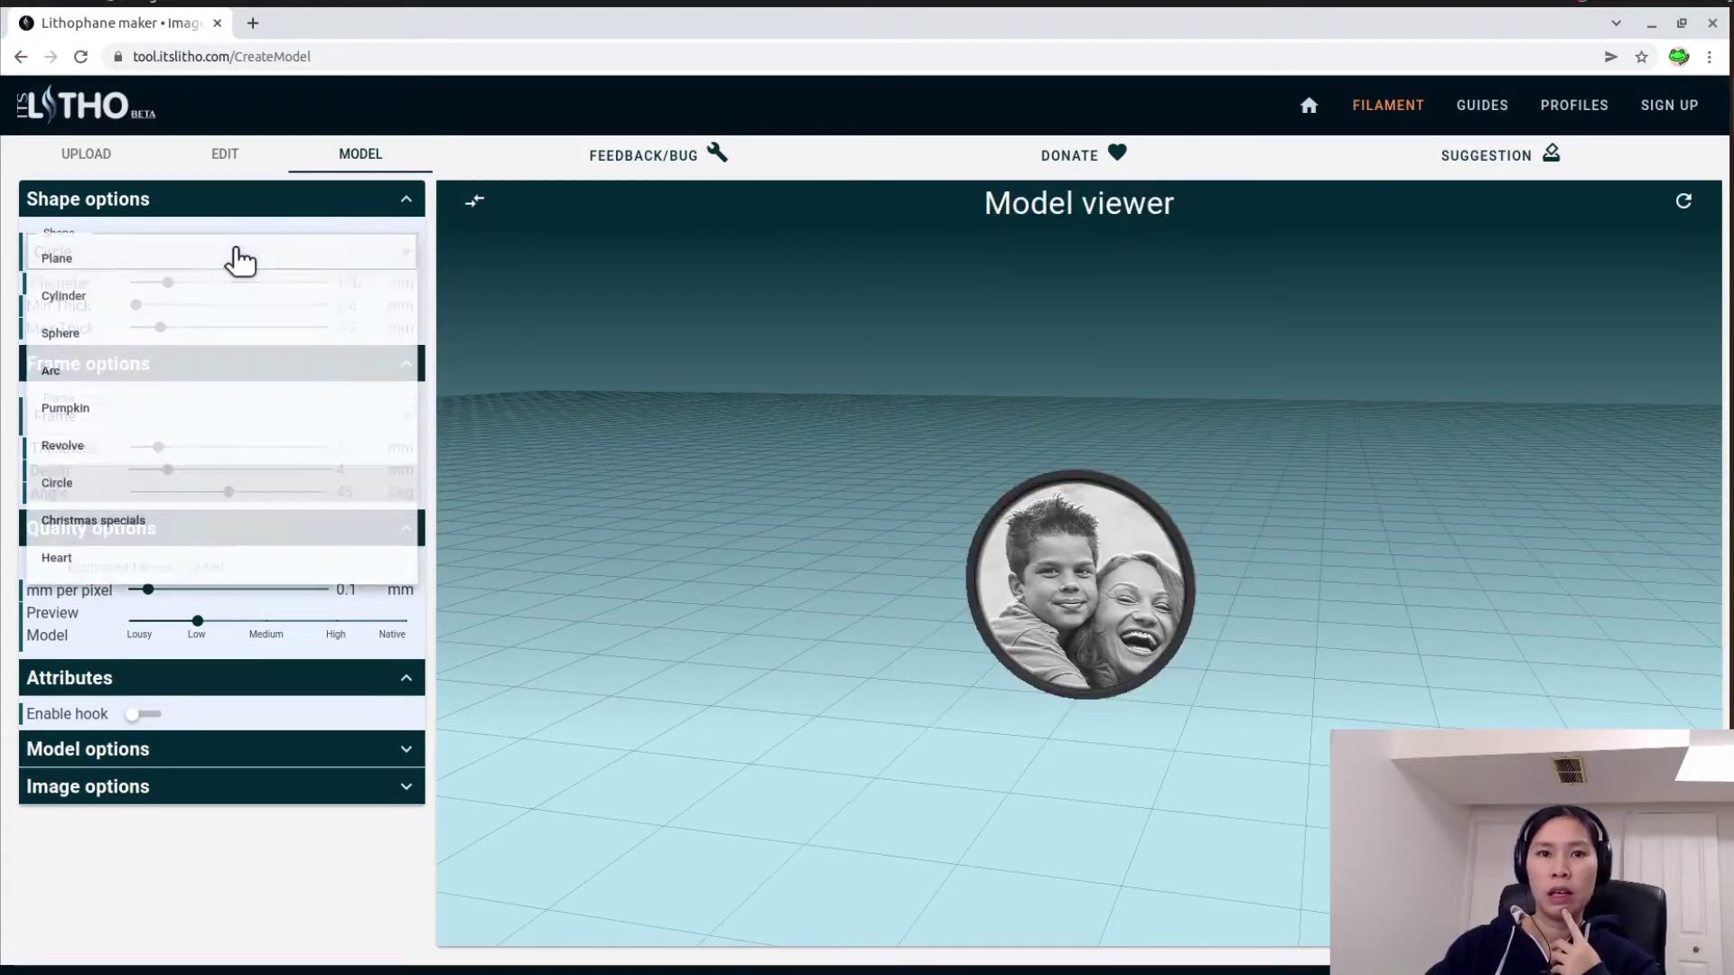
{"action": "left_click", "coordinate": [41, 528]}
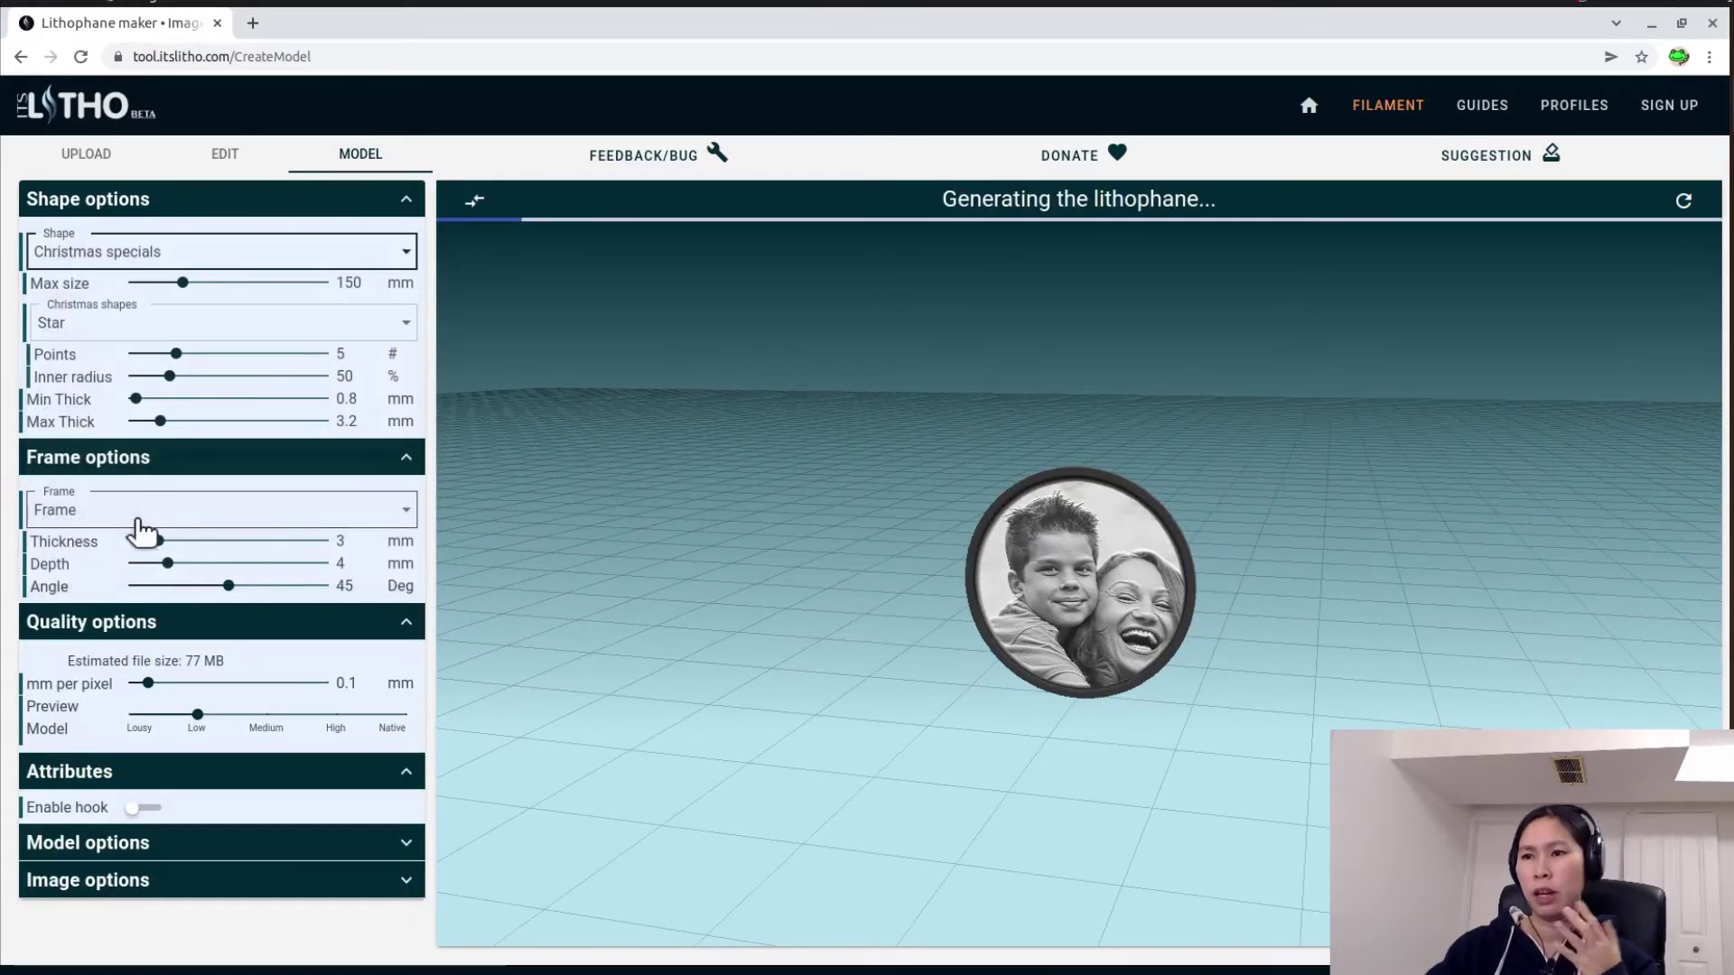
{"action": "left_click", "coordinate": [204, 256]}
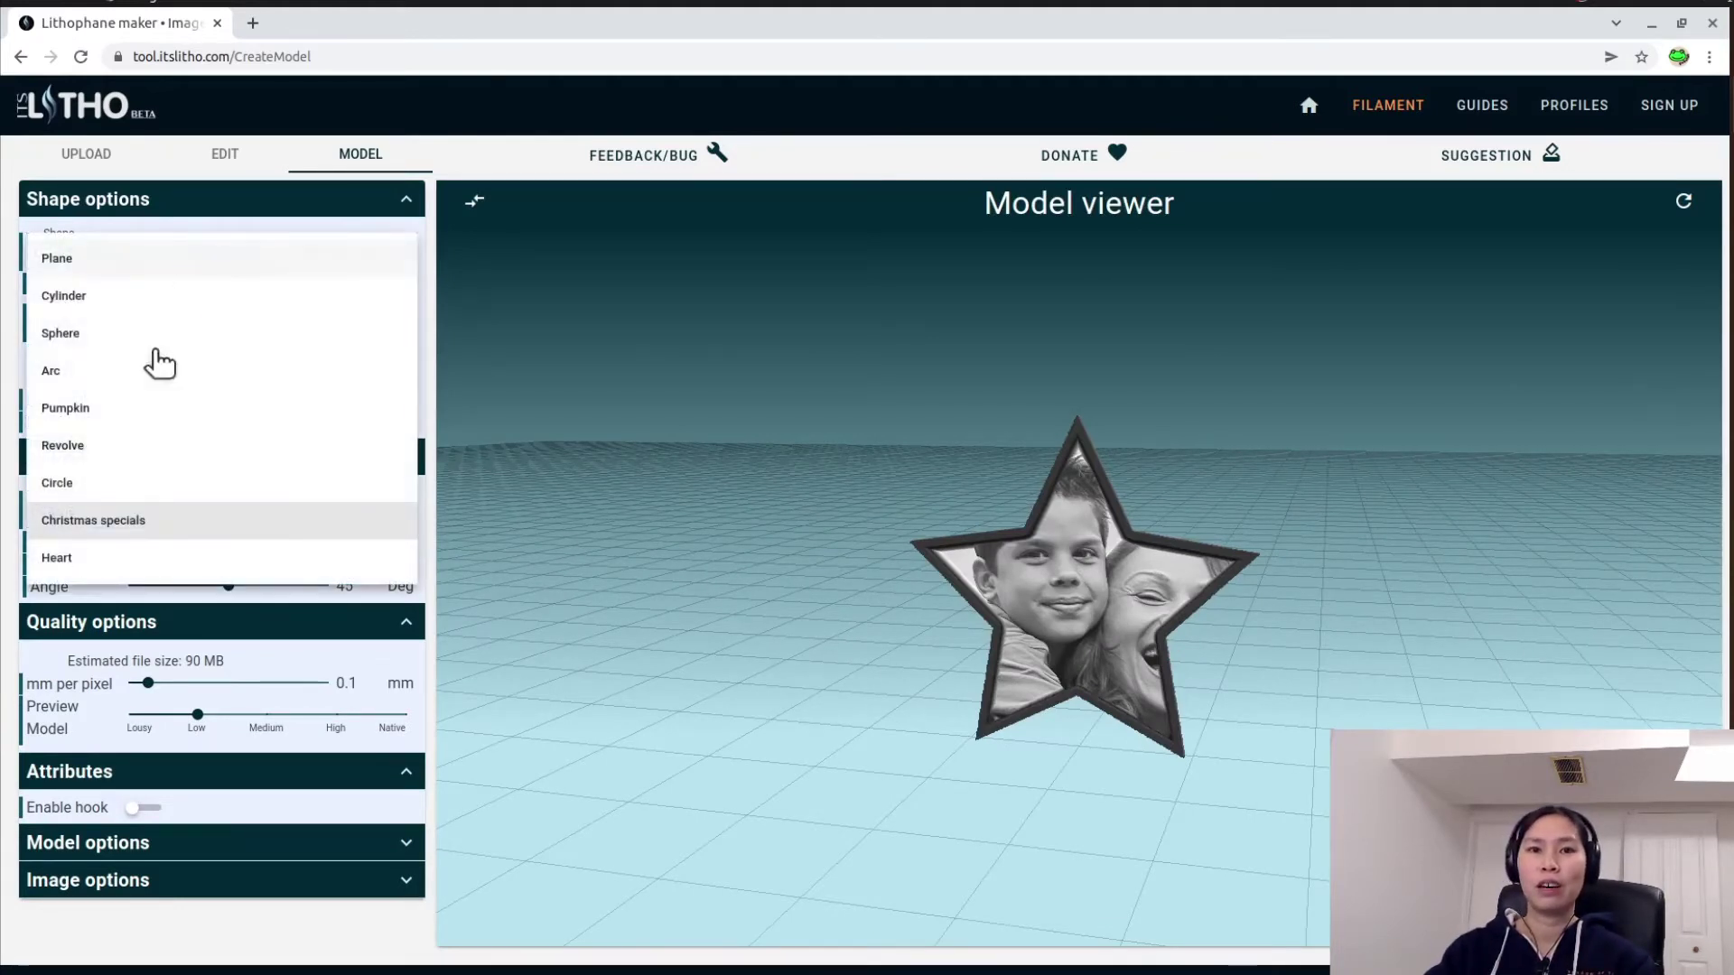
{"action": "left_click", "coordinate": [81, 565]}
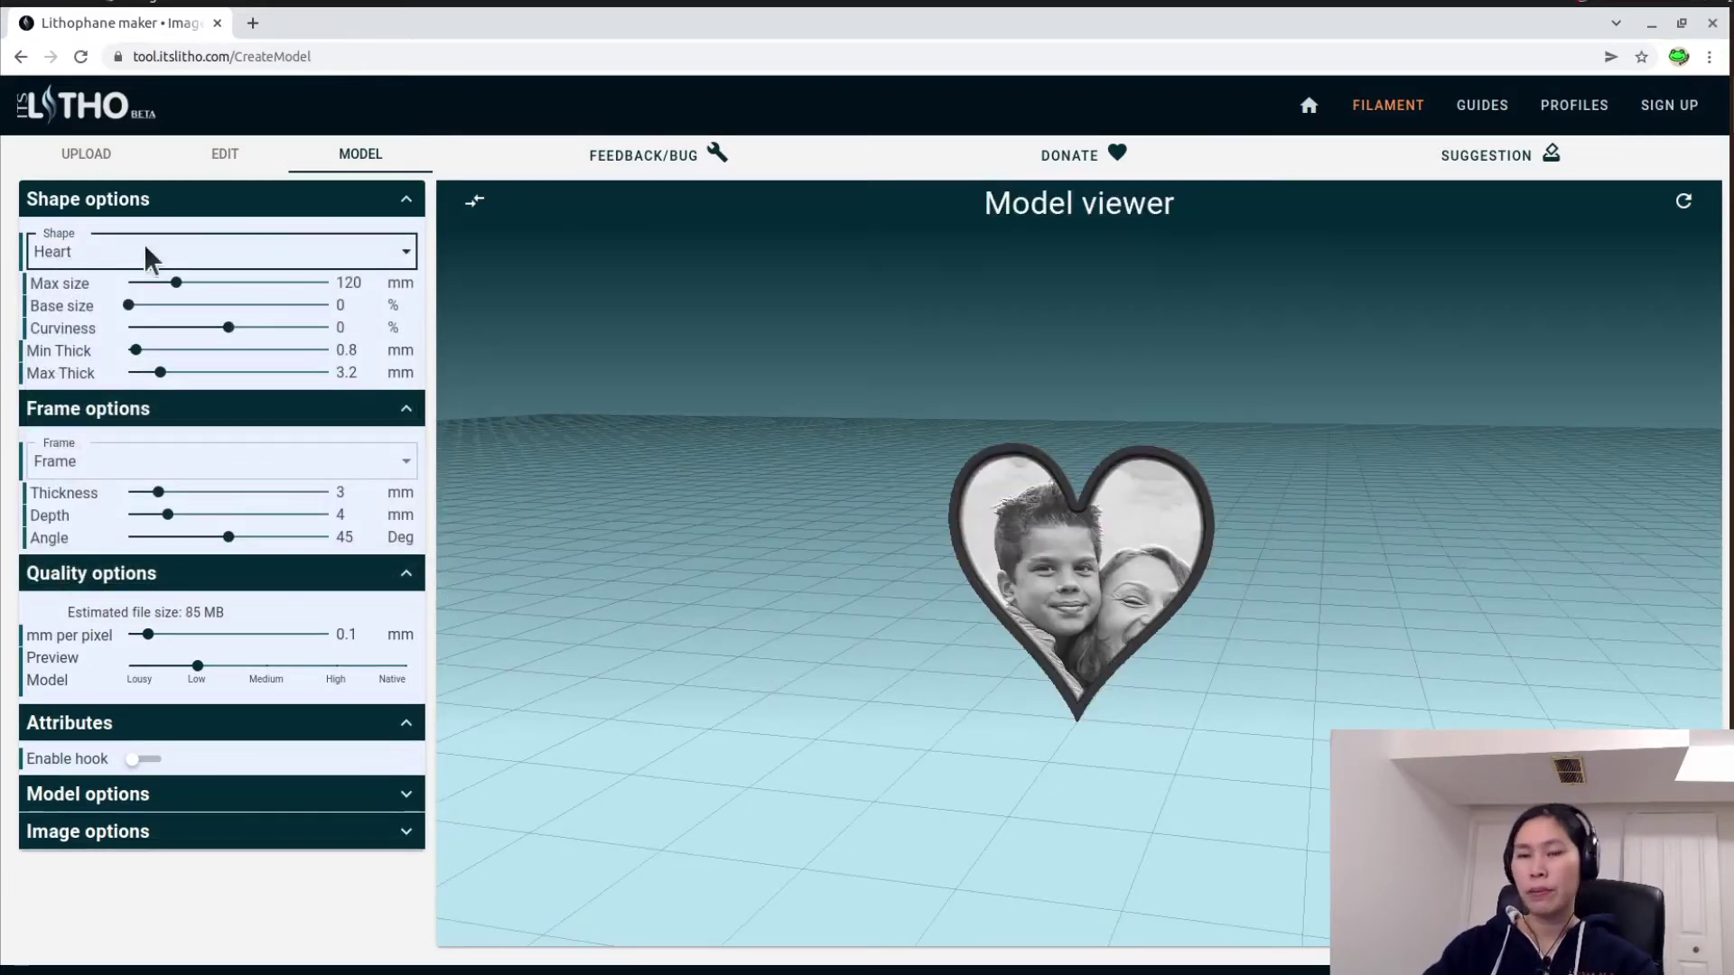
{"action": "left_click", "coordinate": [175, 260]}
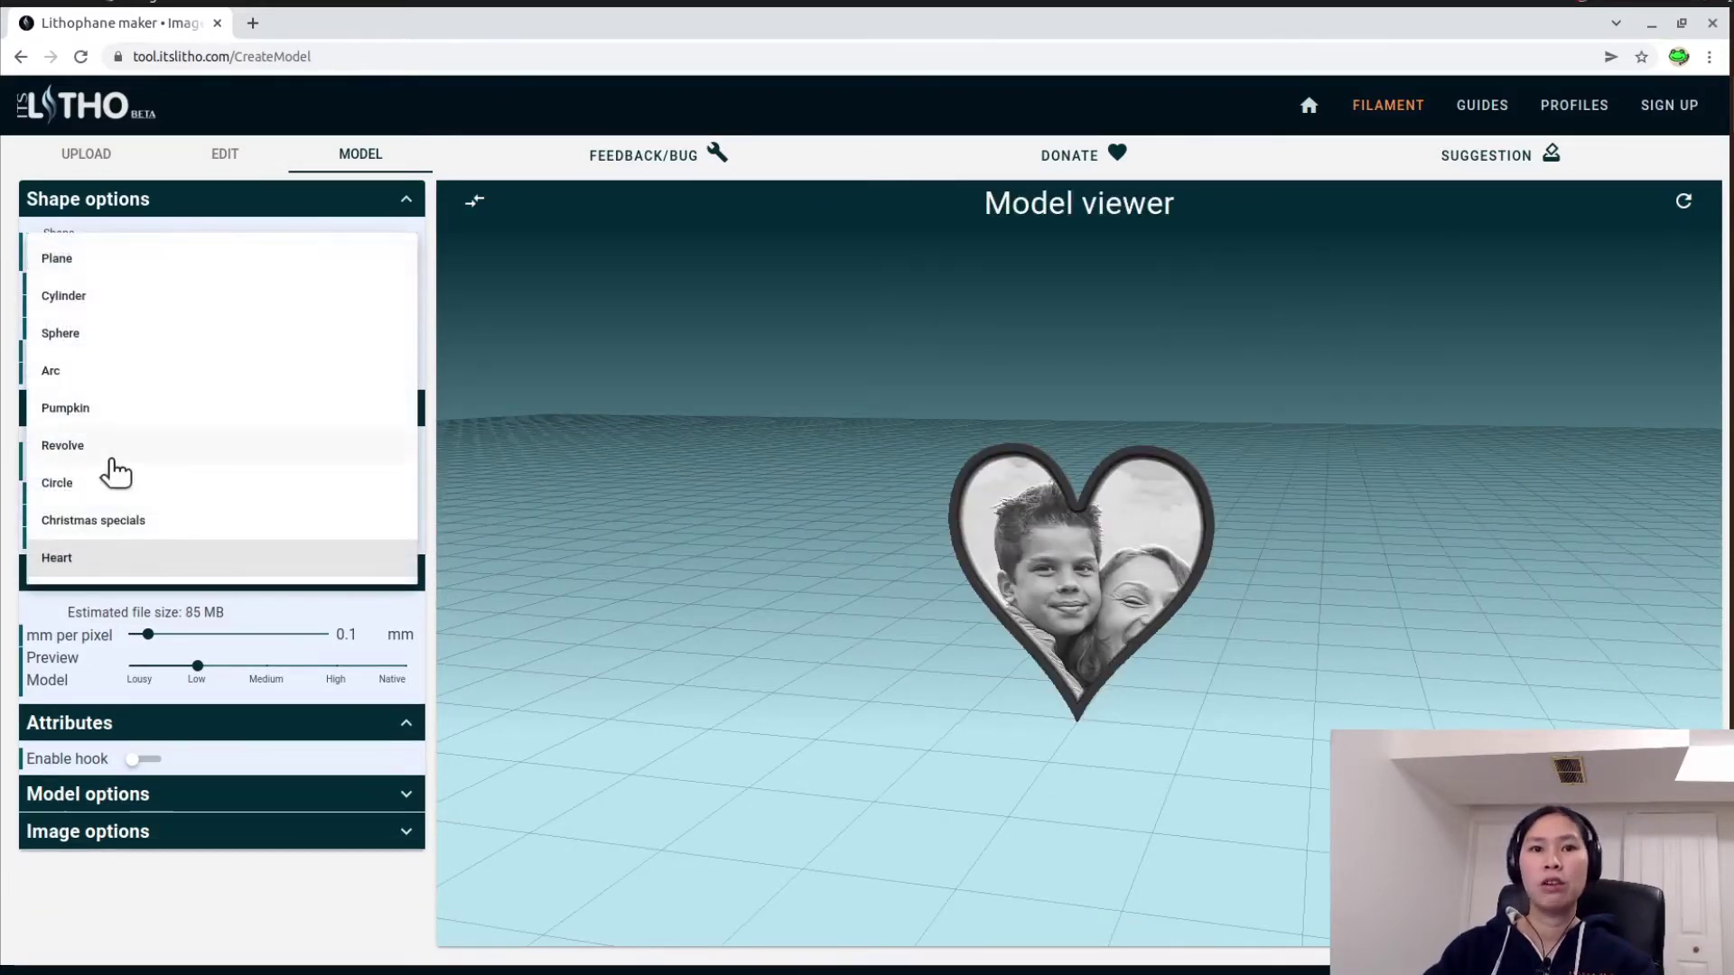
{"action": "left_click", "coordinate": [112, 486]}
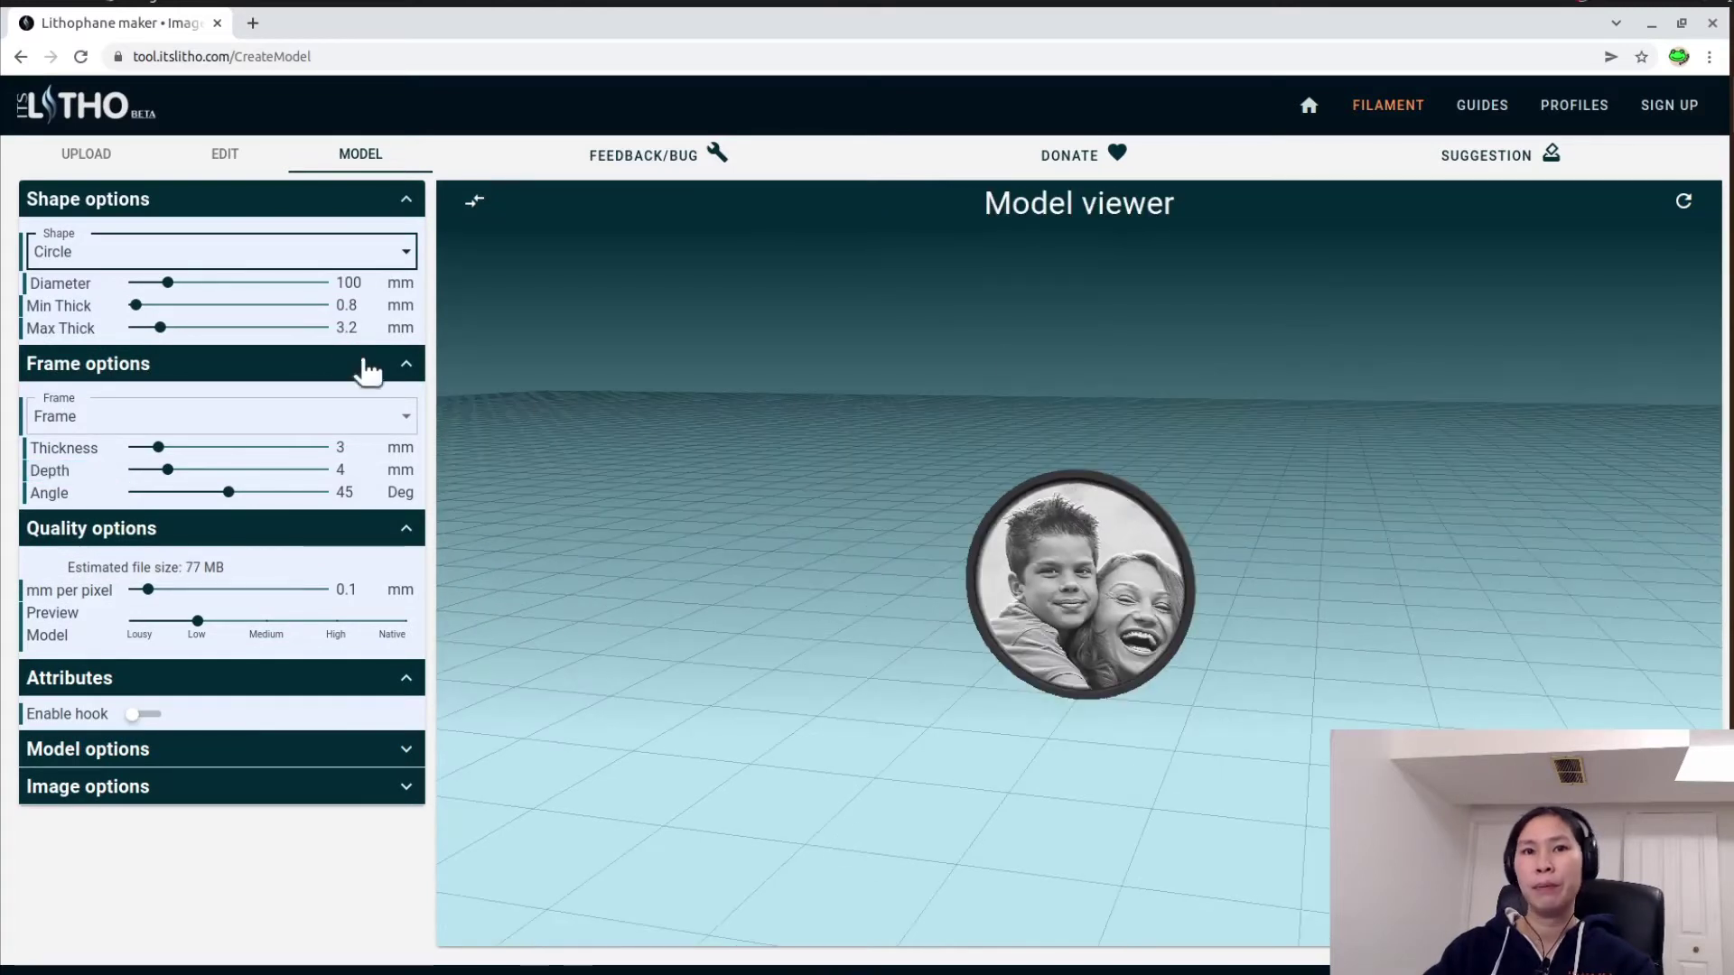
- Set the circle's diameter to 70 mm and its maximum thickness to 2.5 mm
{"action": "left_click", "coordinate": [345, 282]}
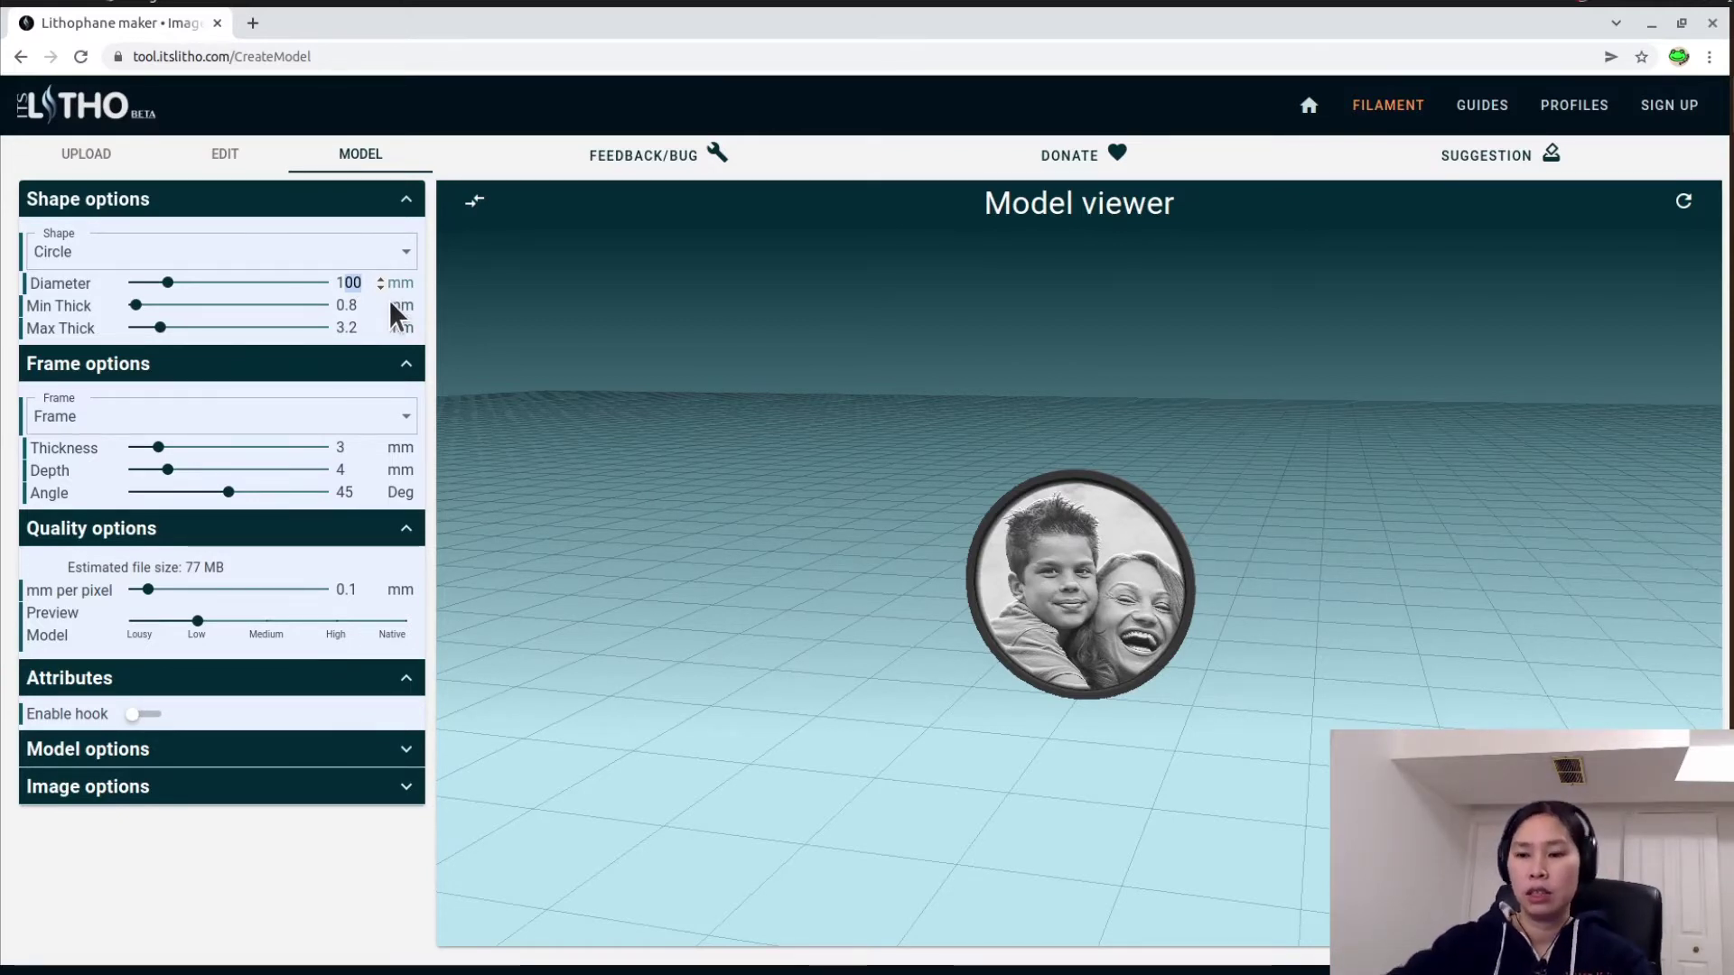
{"action": "type", "text": "7"}
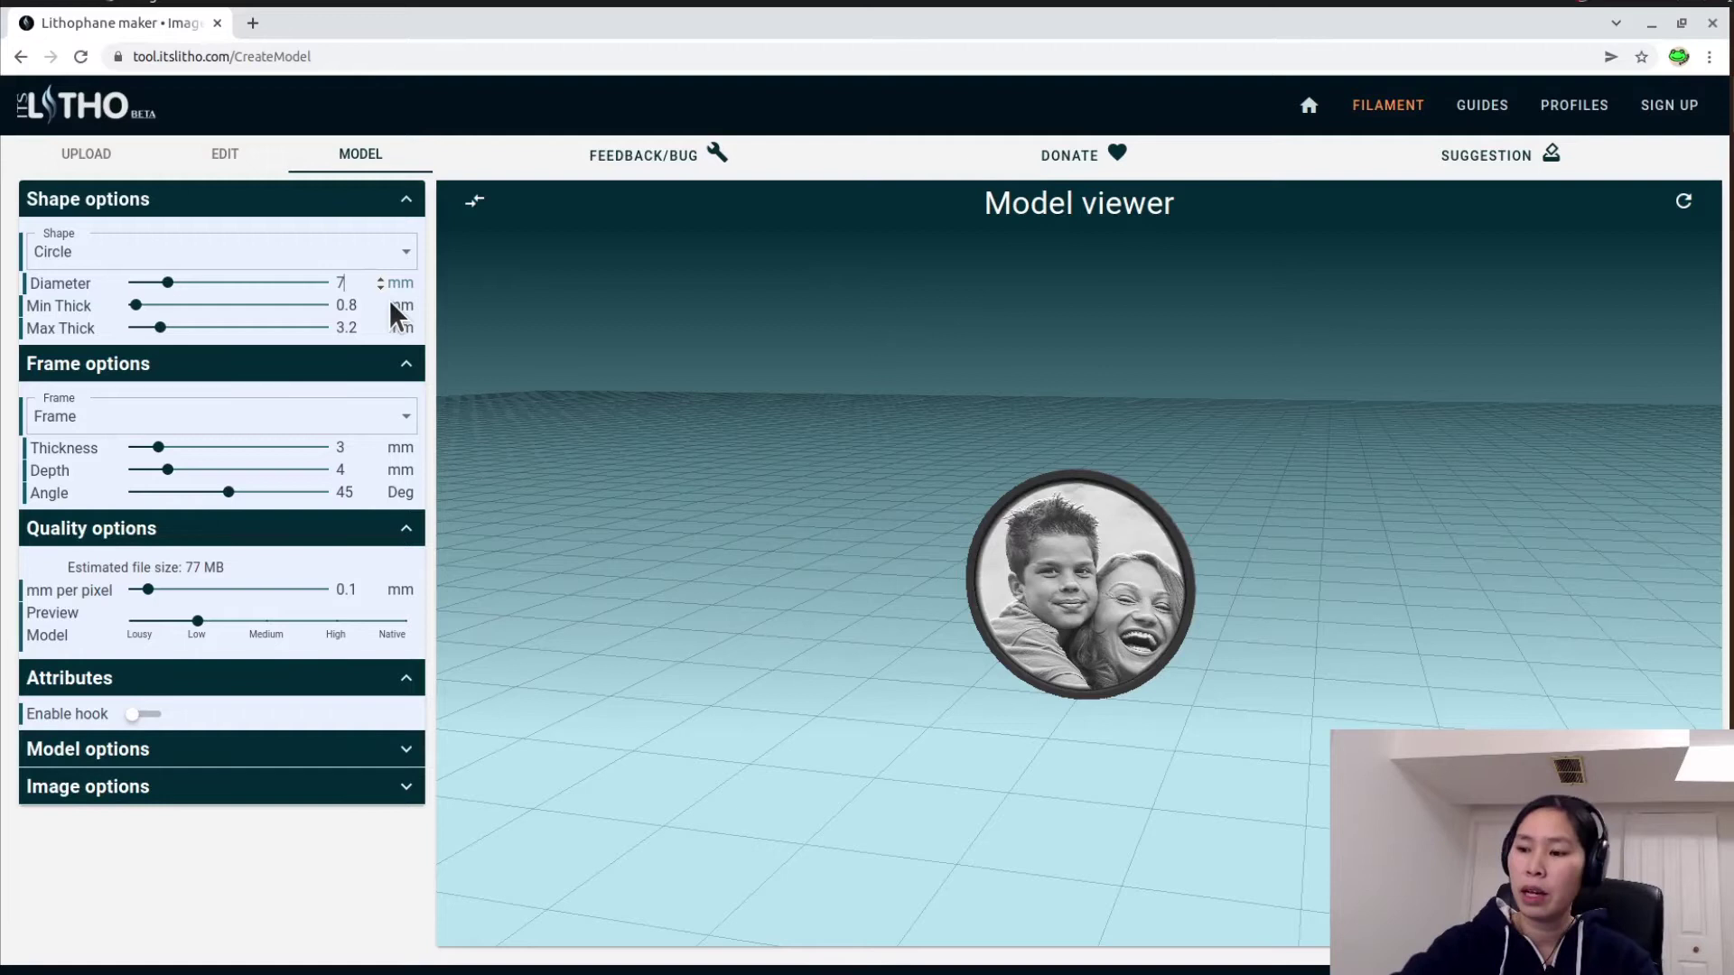
{"action": "type", "text": "0"}
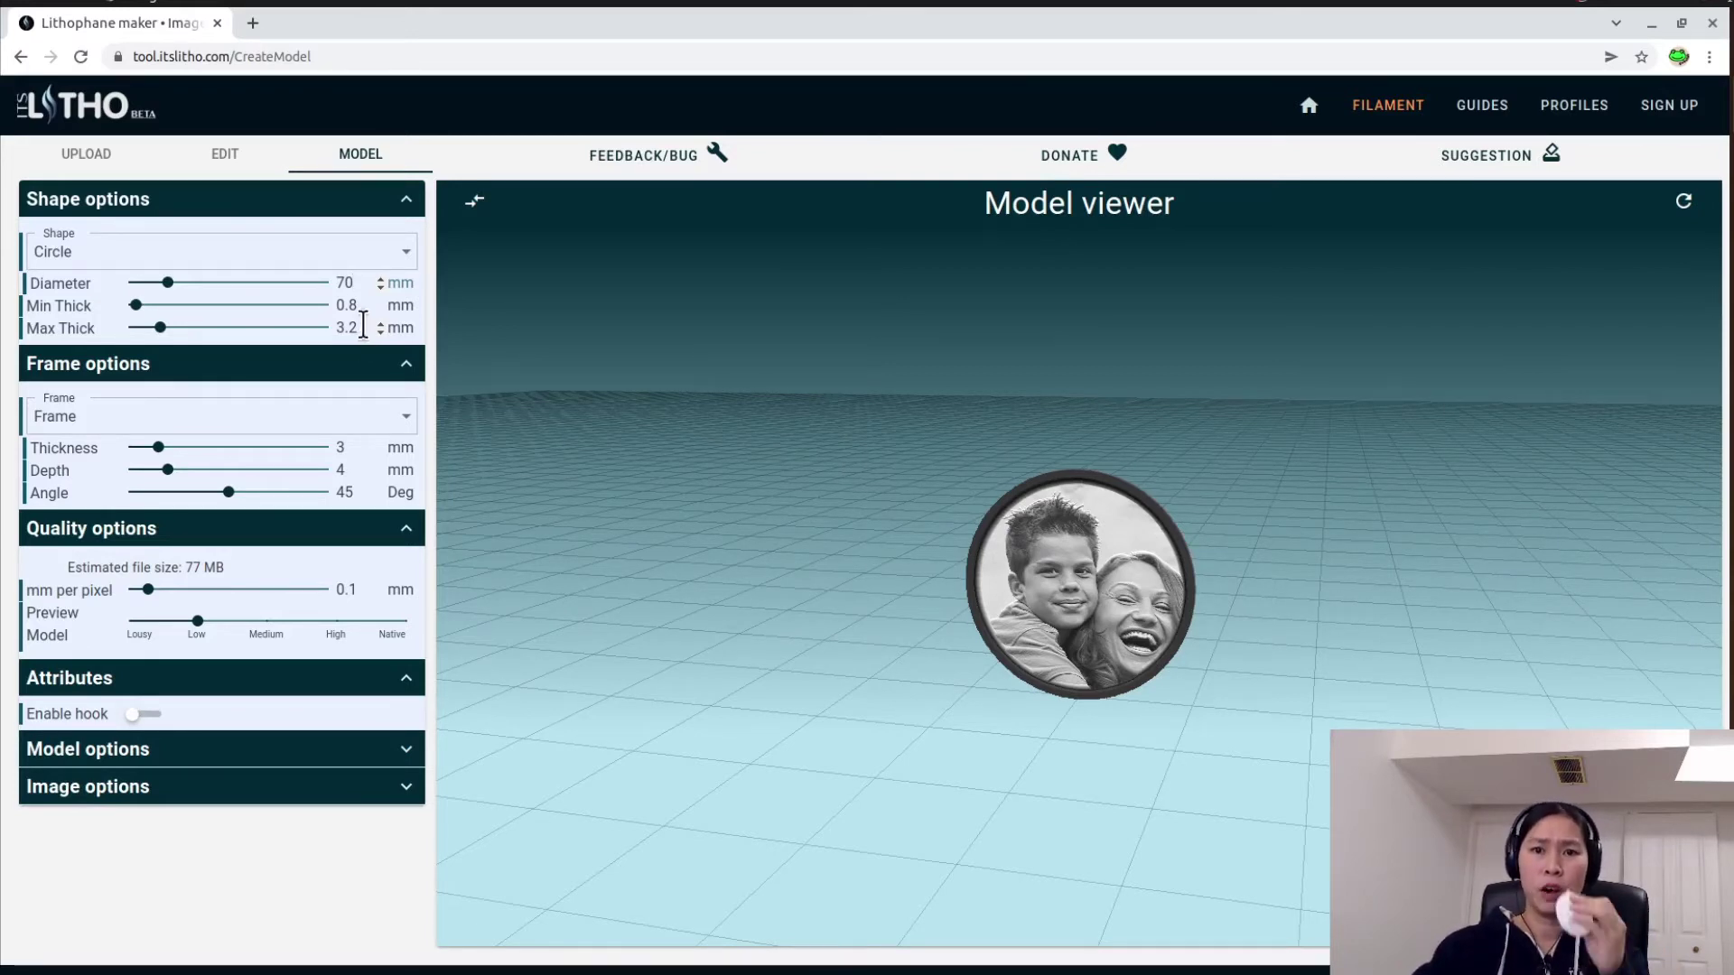
{"action": "key", "text": "BackSpace"}
{"action": "type", "text": "5"}
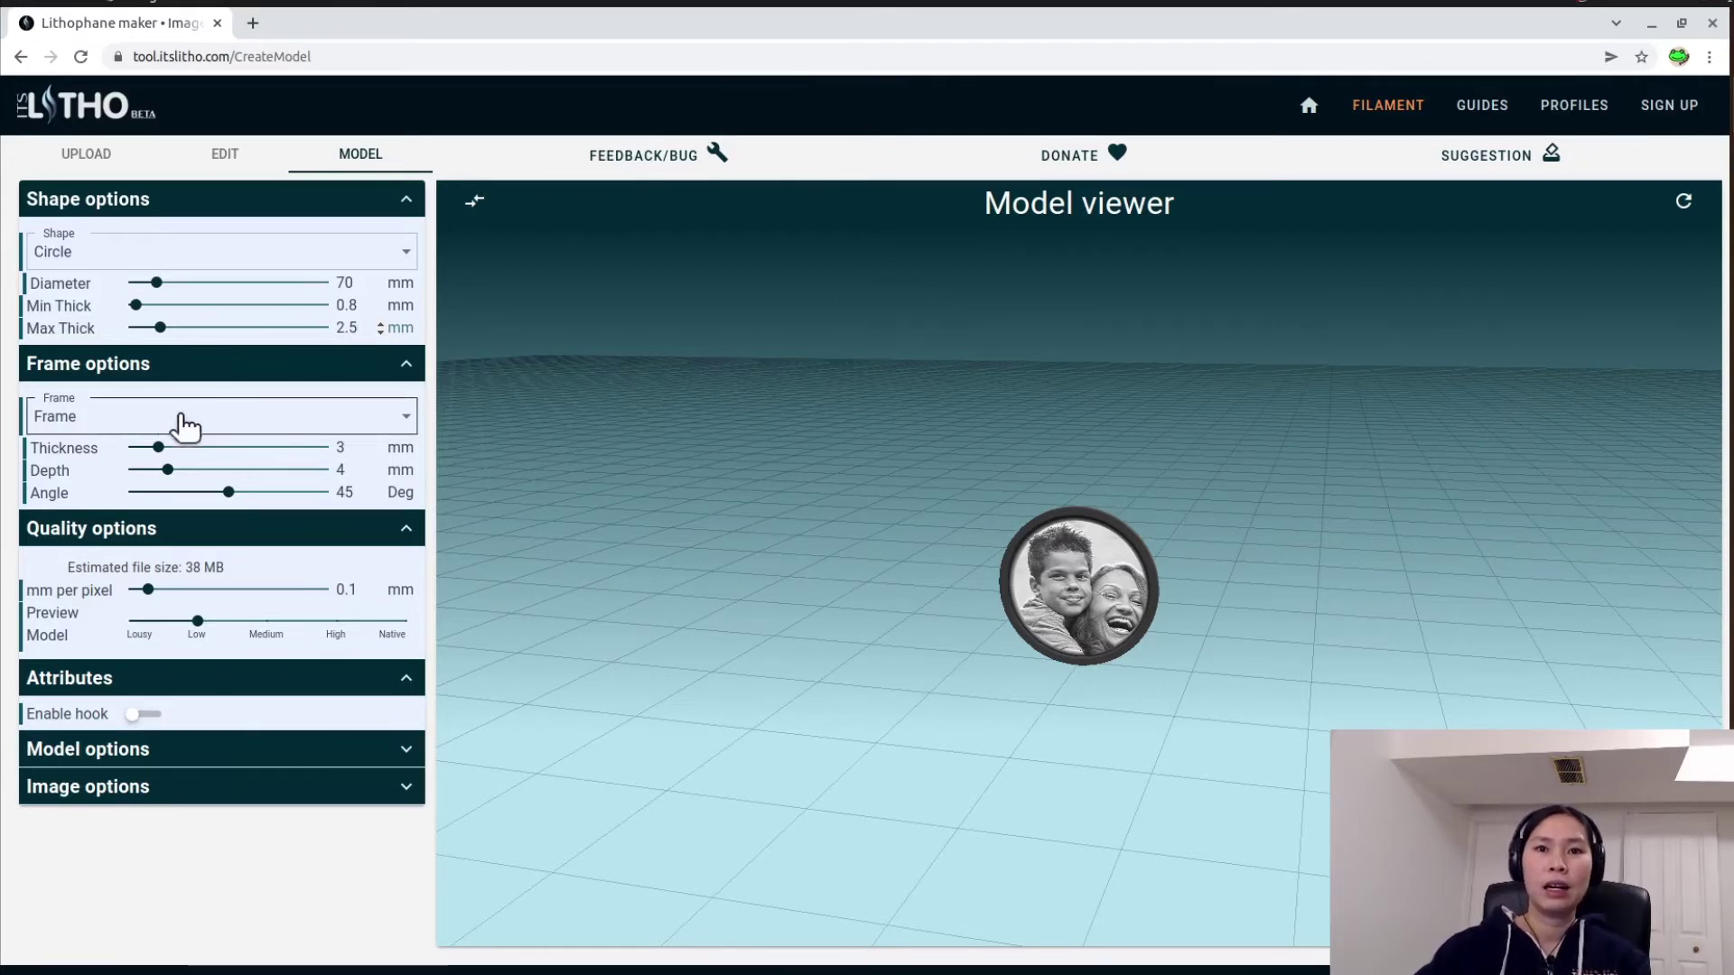
- Set the frame to 2.5 mm thickness and 2 mm depth, and the model quality to 0.2 mm per pixel
{"action": "left_click_drag", "start_coordinate": [159, 447], "coordinate": [149, 447]}
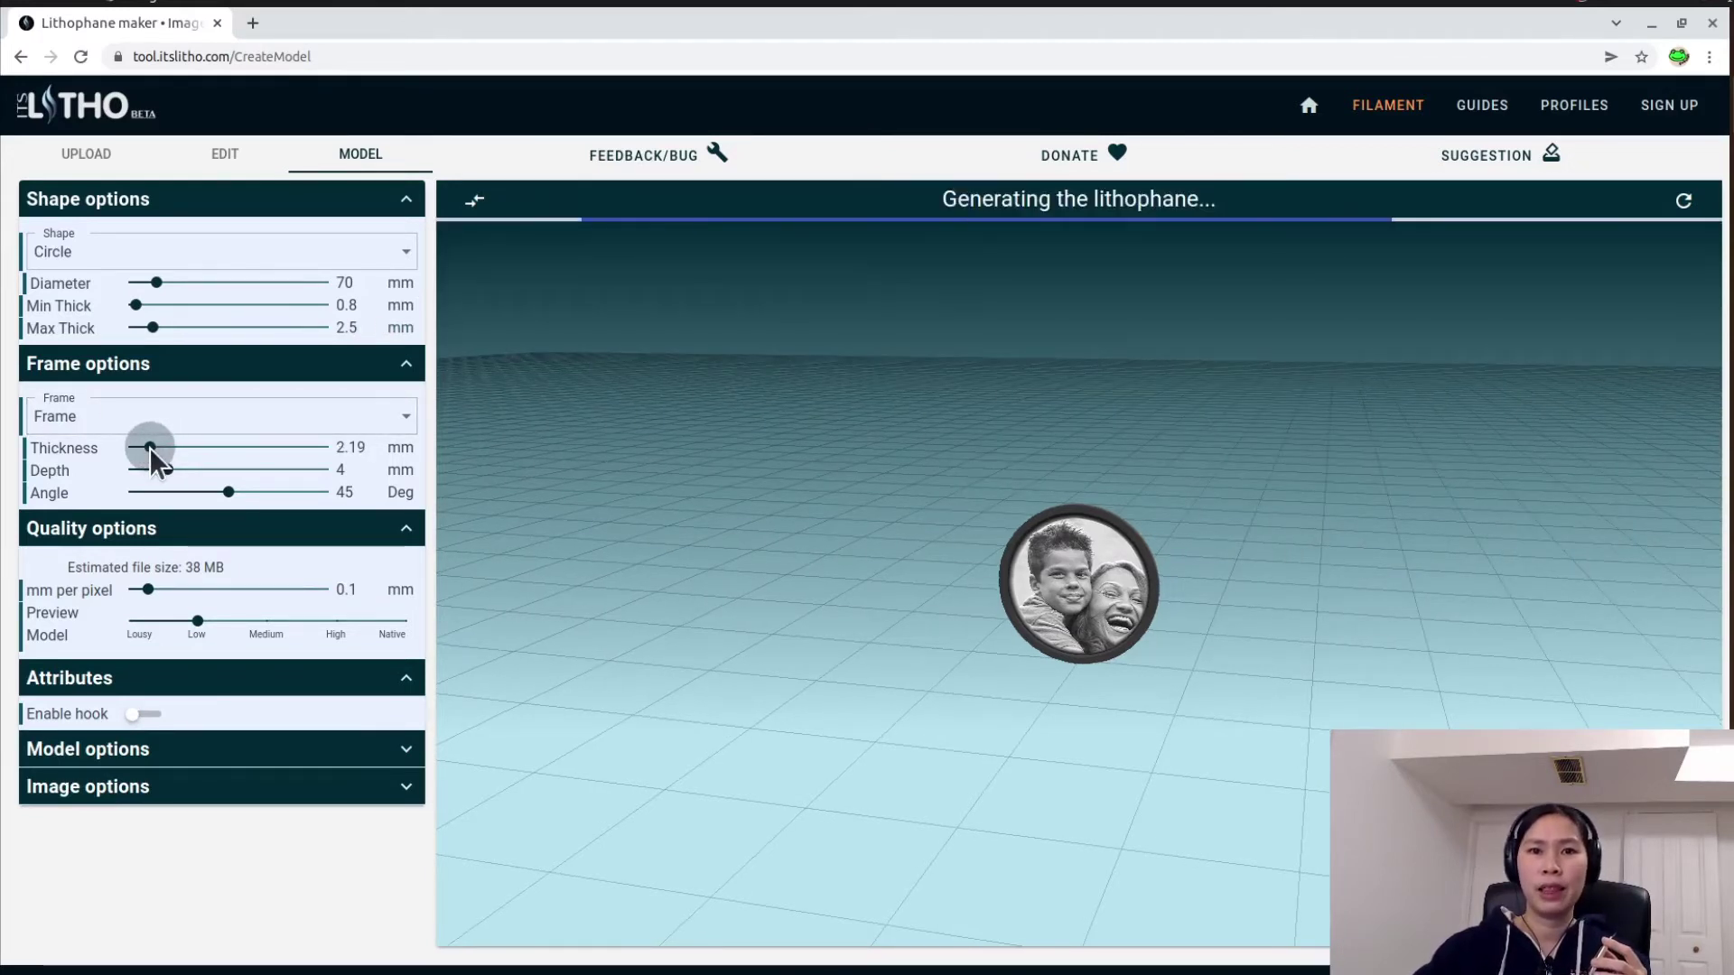
{"action": "double_click", "coordinate": [340, 447]}
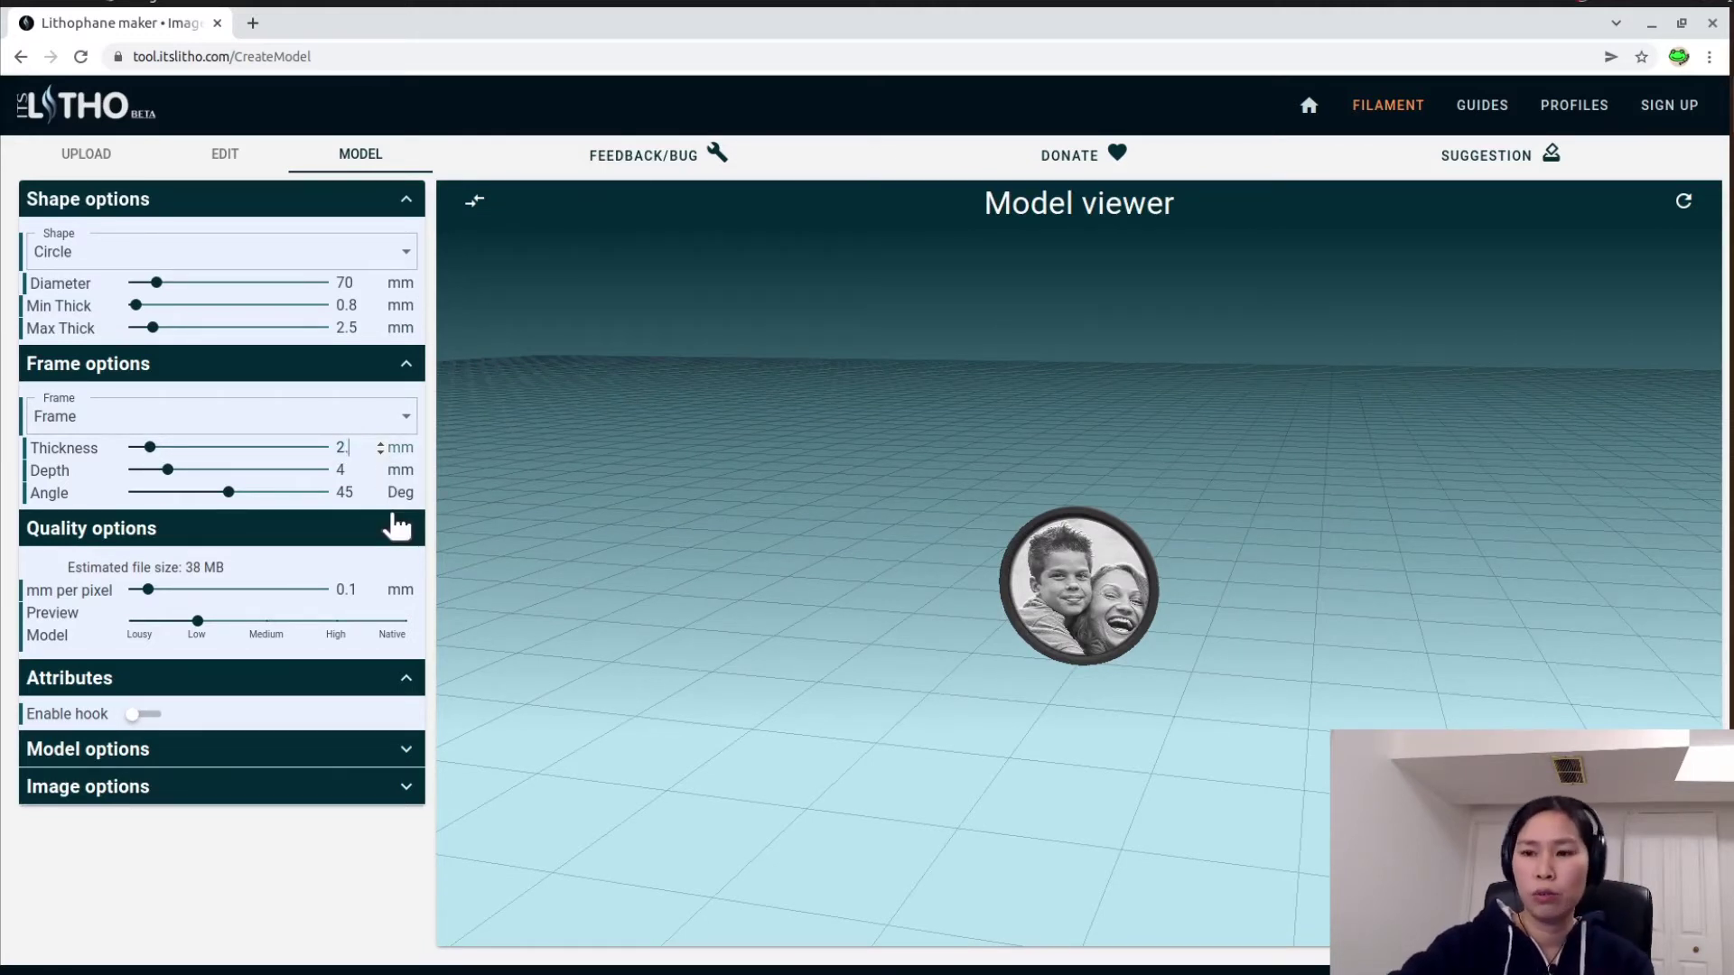
{"action": "double_click", "coordinate": [339, 470]}
{"action": "type", "text": "2"}
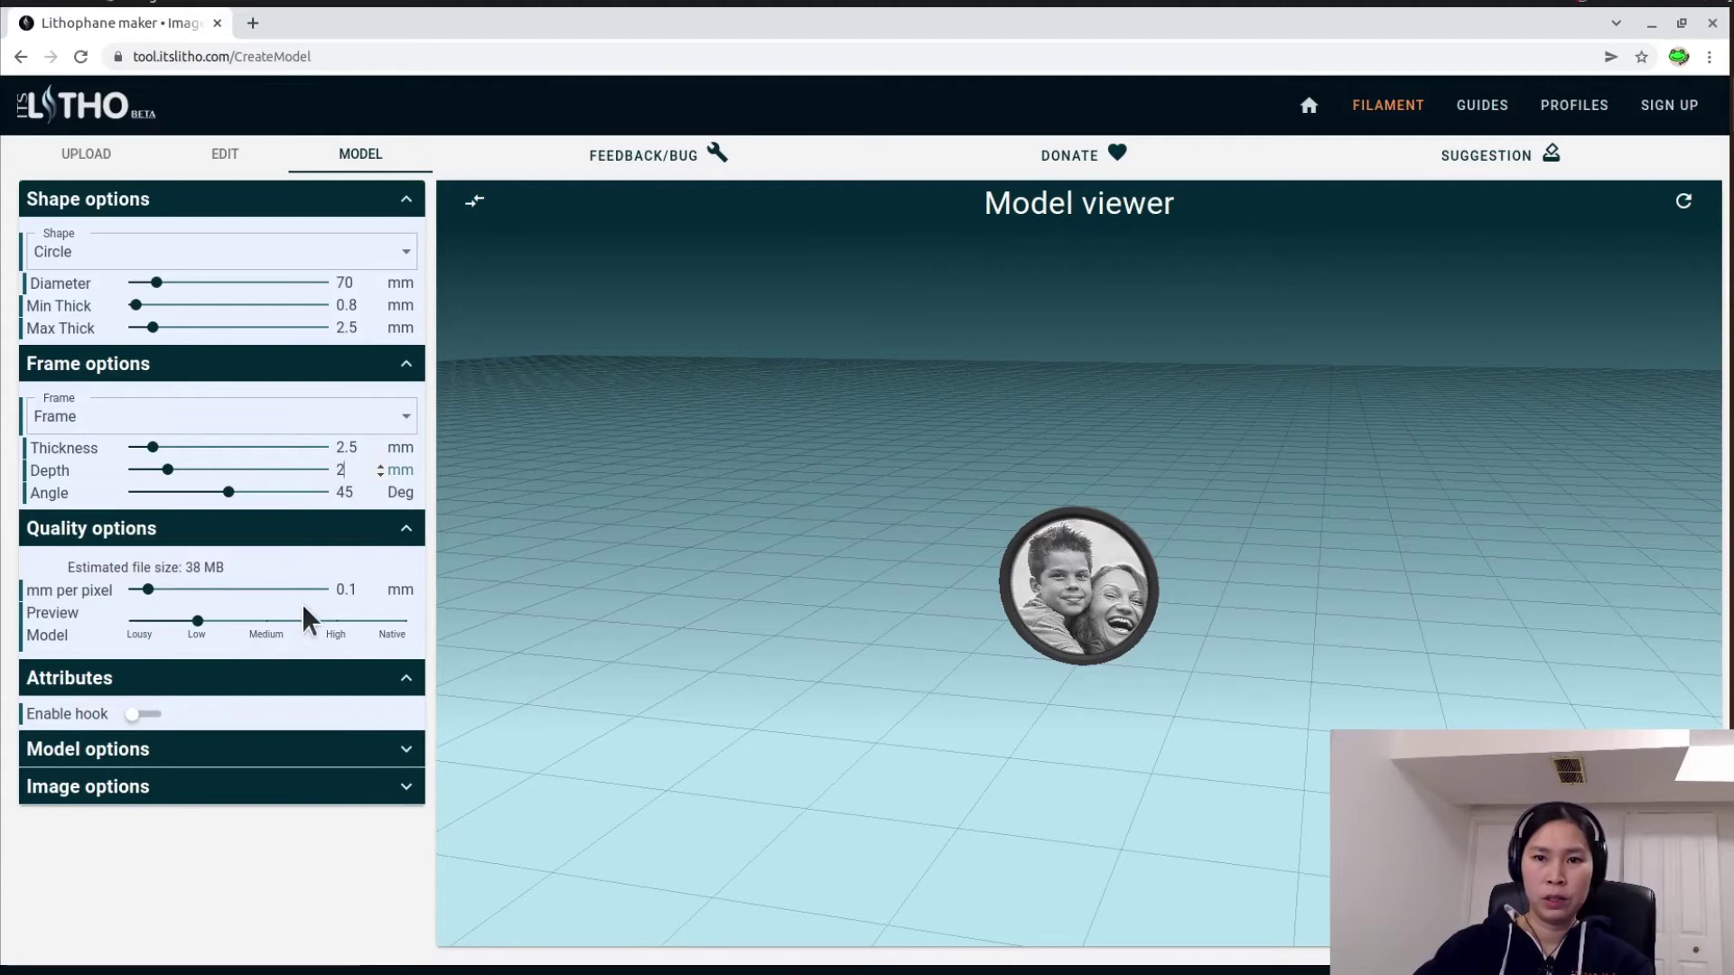
{"action": "left_click", "coordinate": [334, 582]}
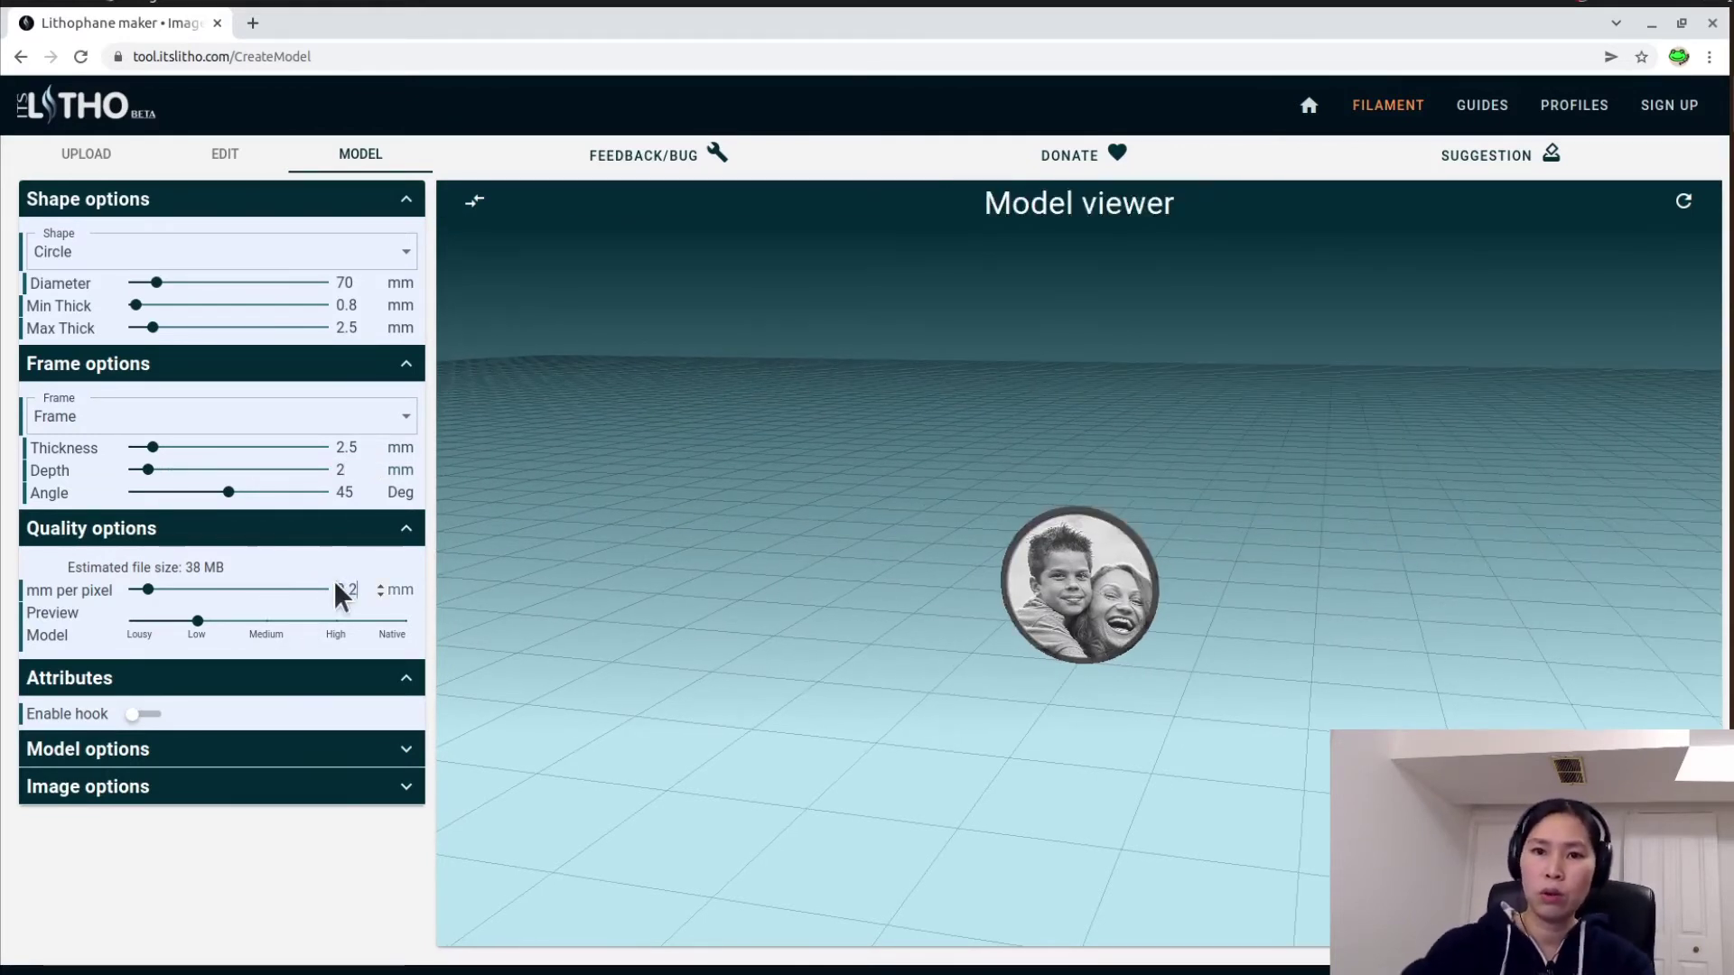
{"action": "left_click", "coordinate": [235, 566]}
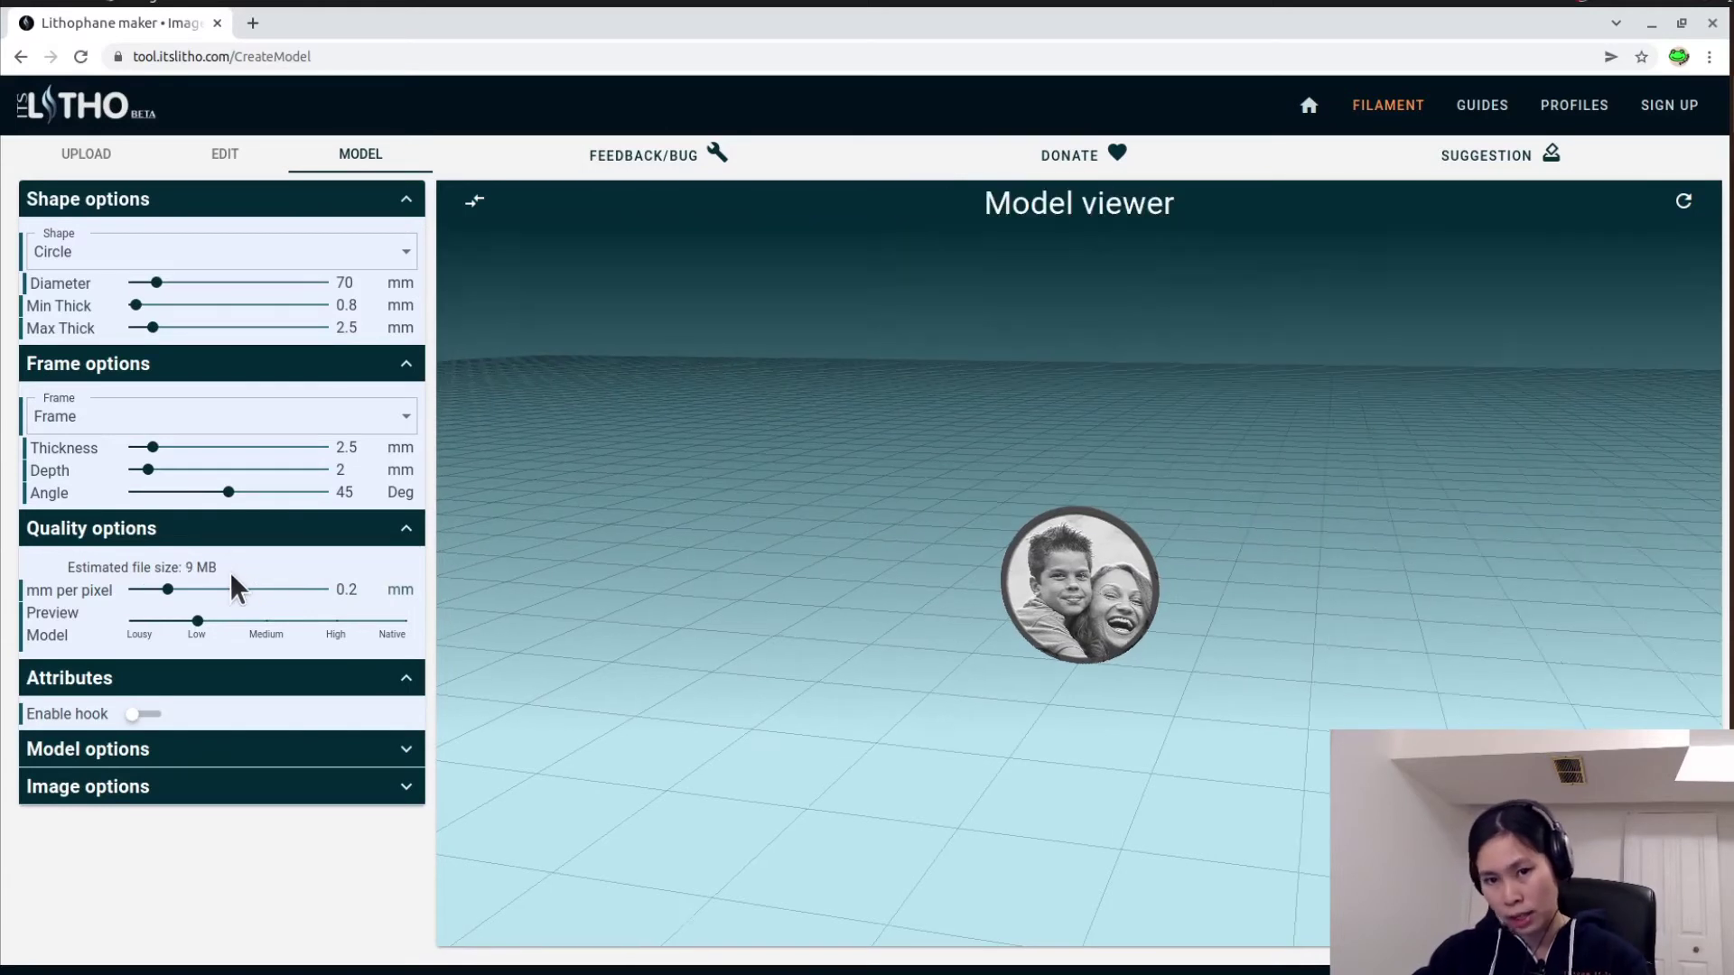
- Enable the hanging hook on the circular lithophane and set its hole diameter to 3 mm
{"action": "left_click", "coordinate": [155, 715]}
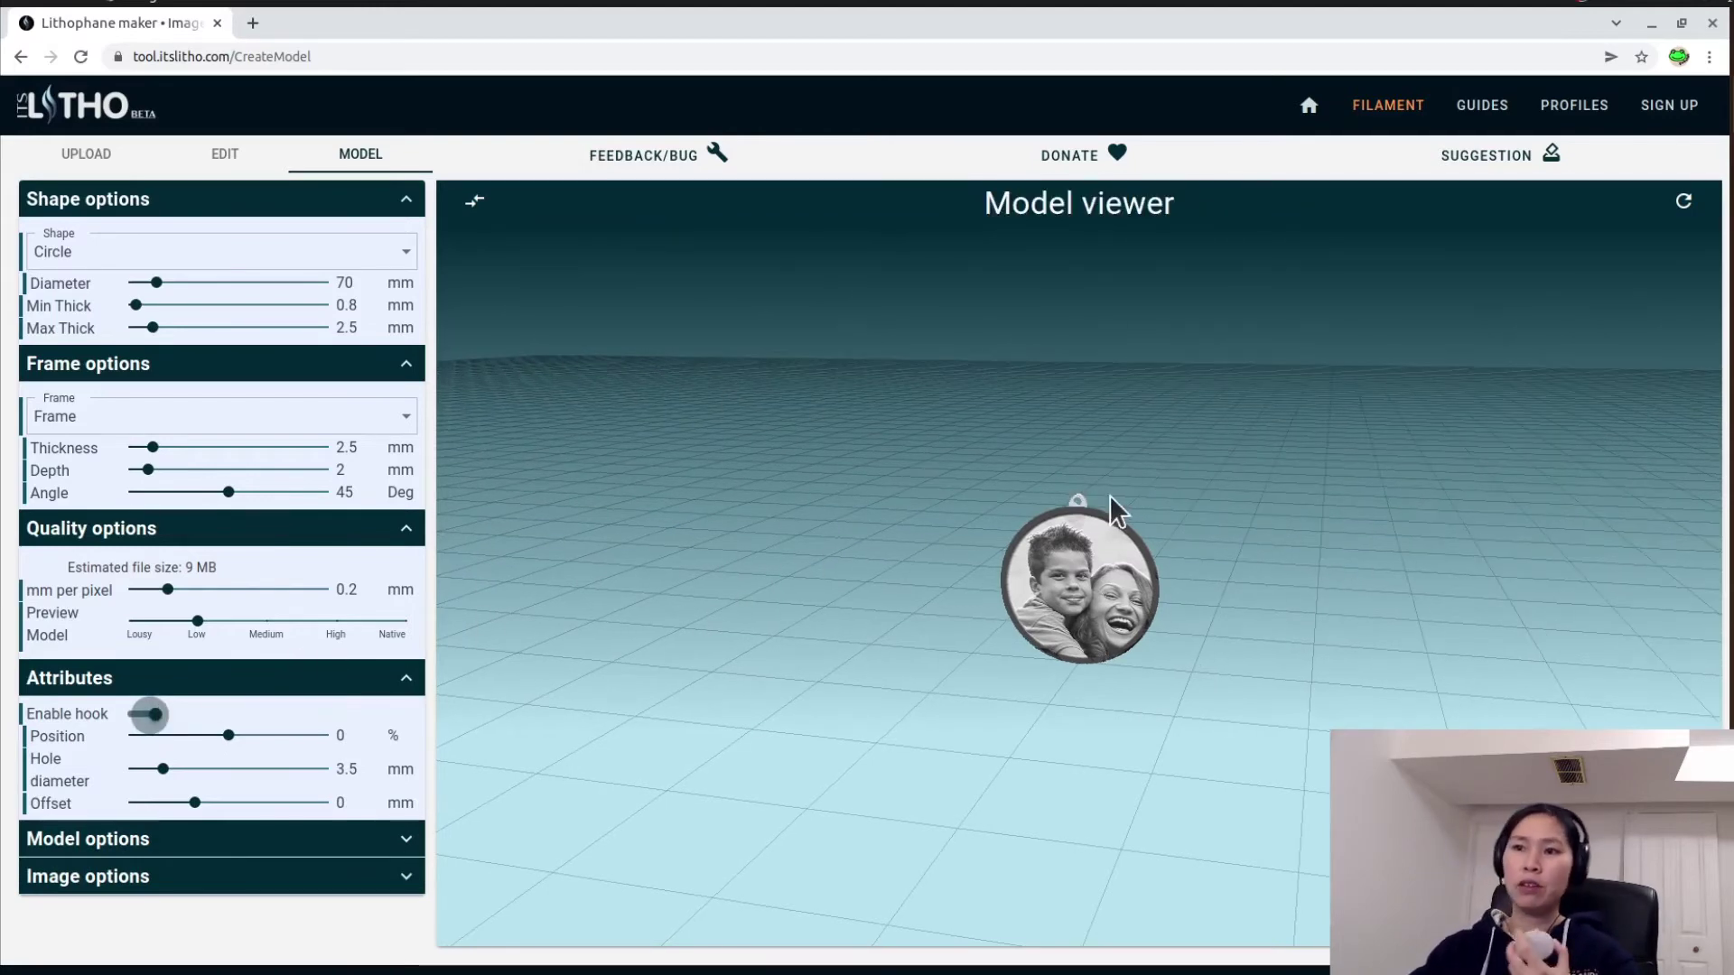
{"action": "scroll", "coordinate": [1156, 542], "scroll_direction": "up", "scroll_amount": 2}
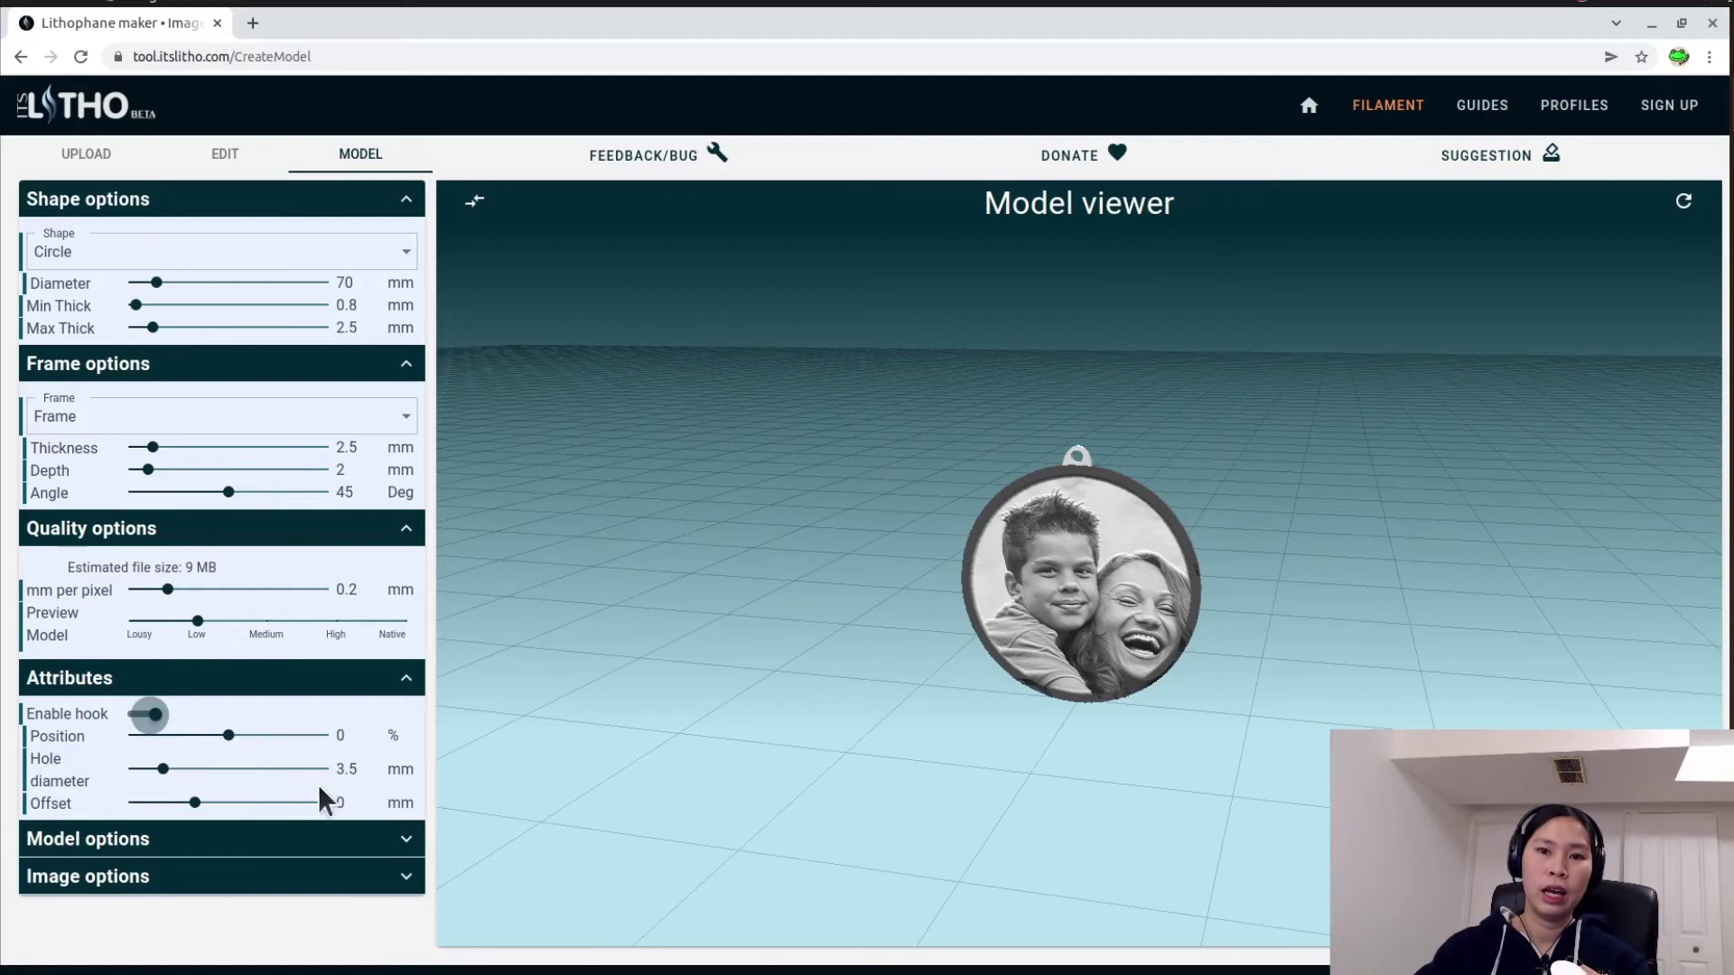
{"action": "double_click", "coordinate": [348, 769]}
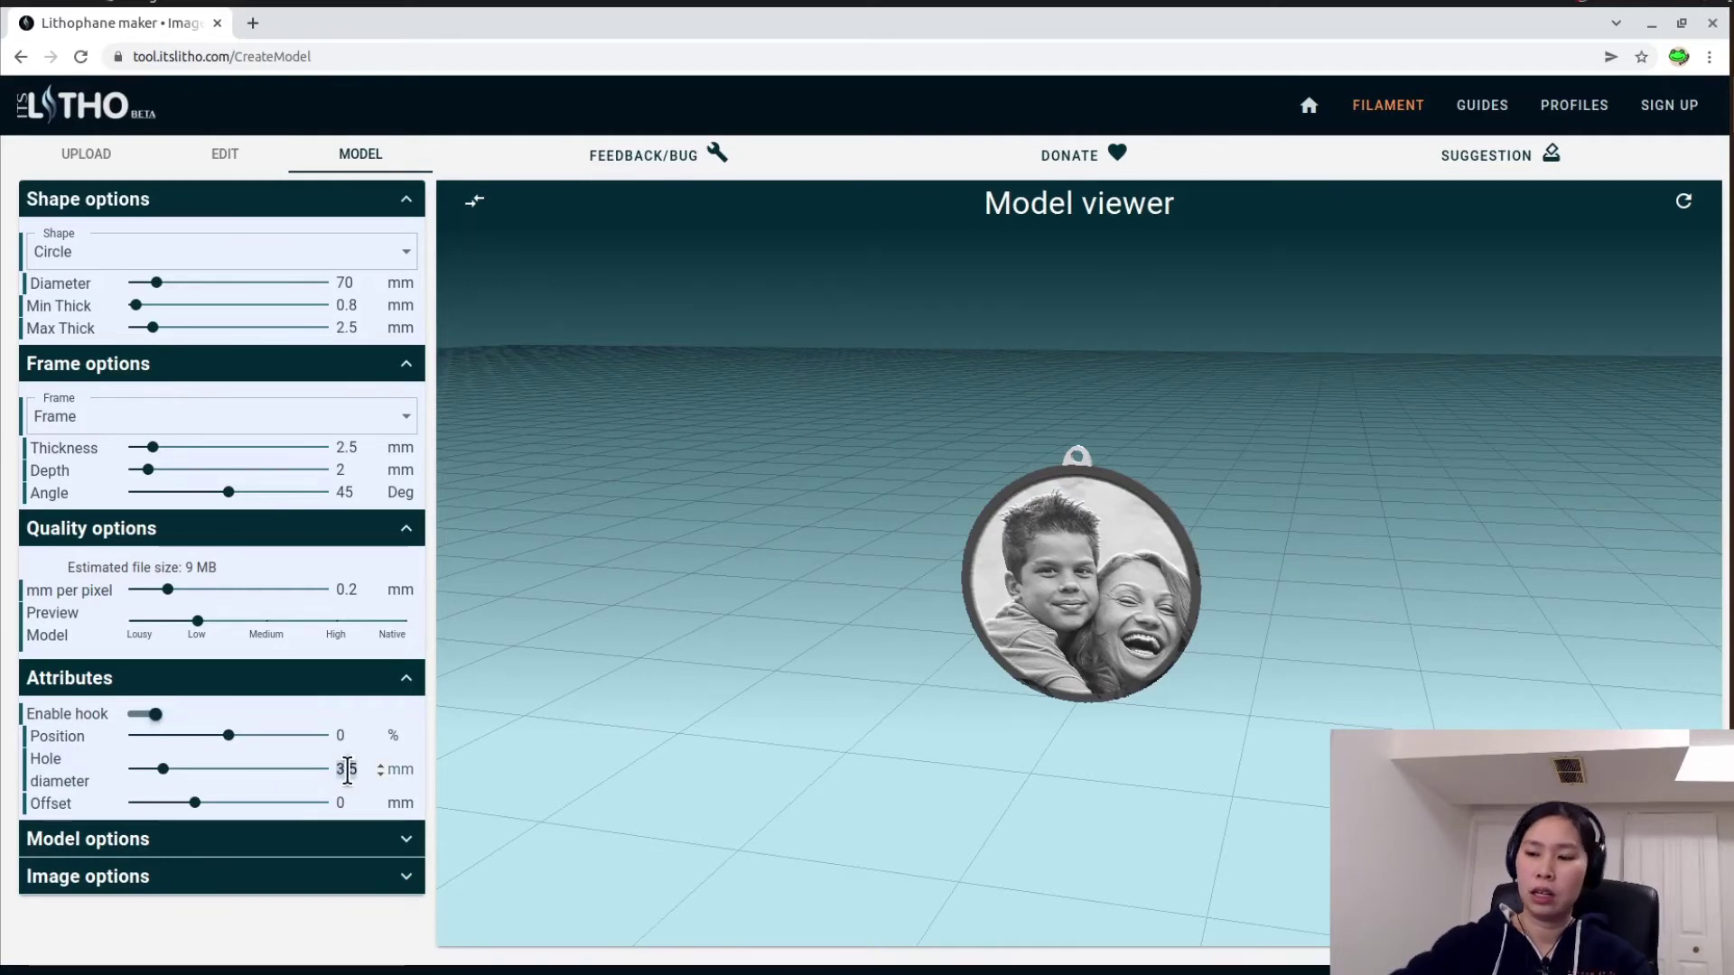
{"action": "type", "text": "3"}
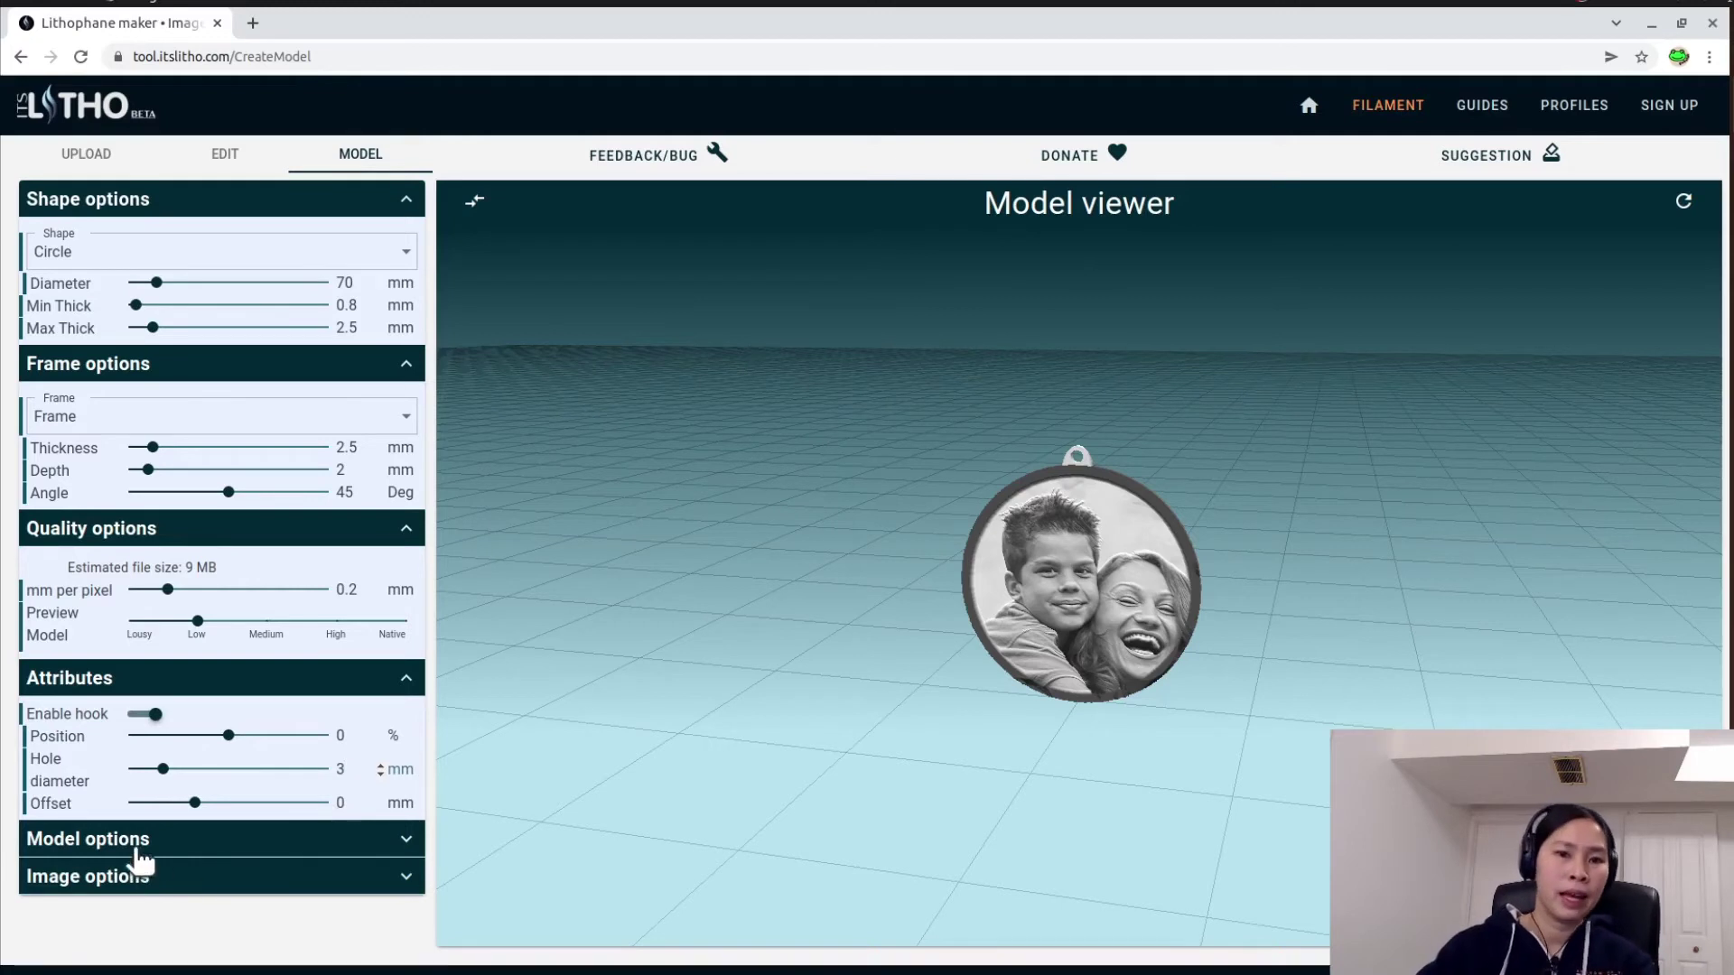
- Check the model options and the lithophane preview, and download the lithophane and its attribute combined in one STL file
{"action": "left_click", "coordinate": [398, 849]}
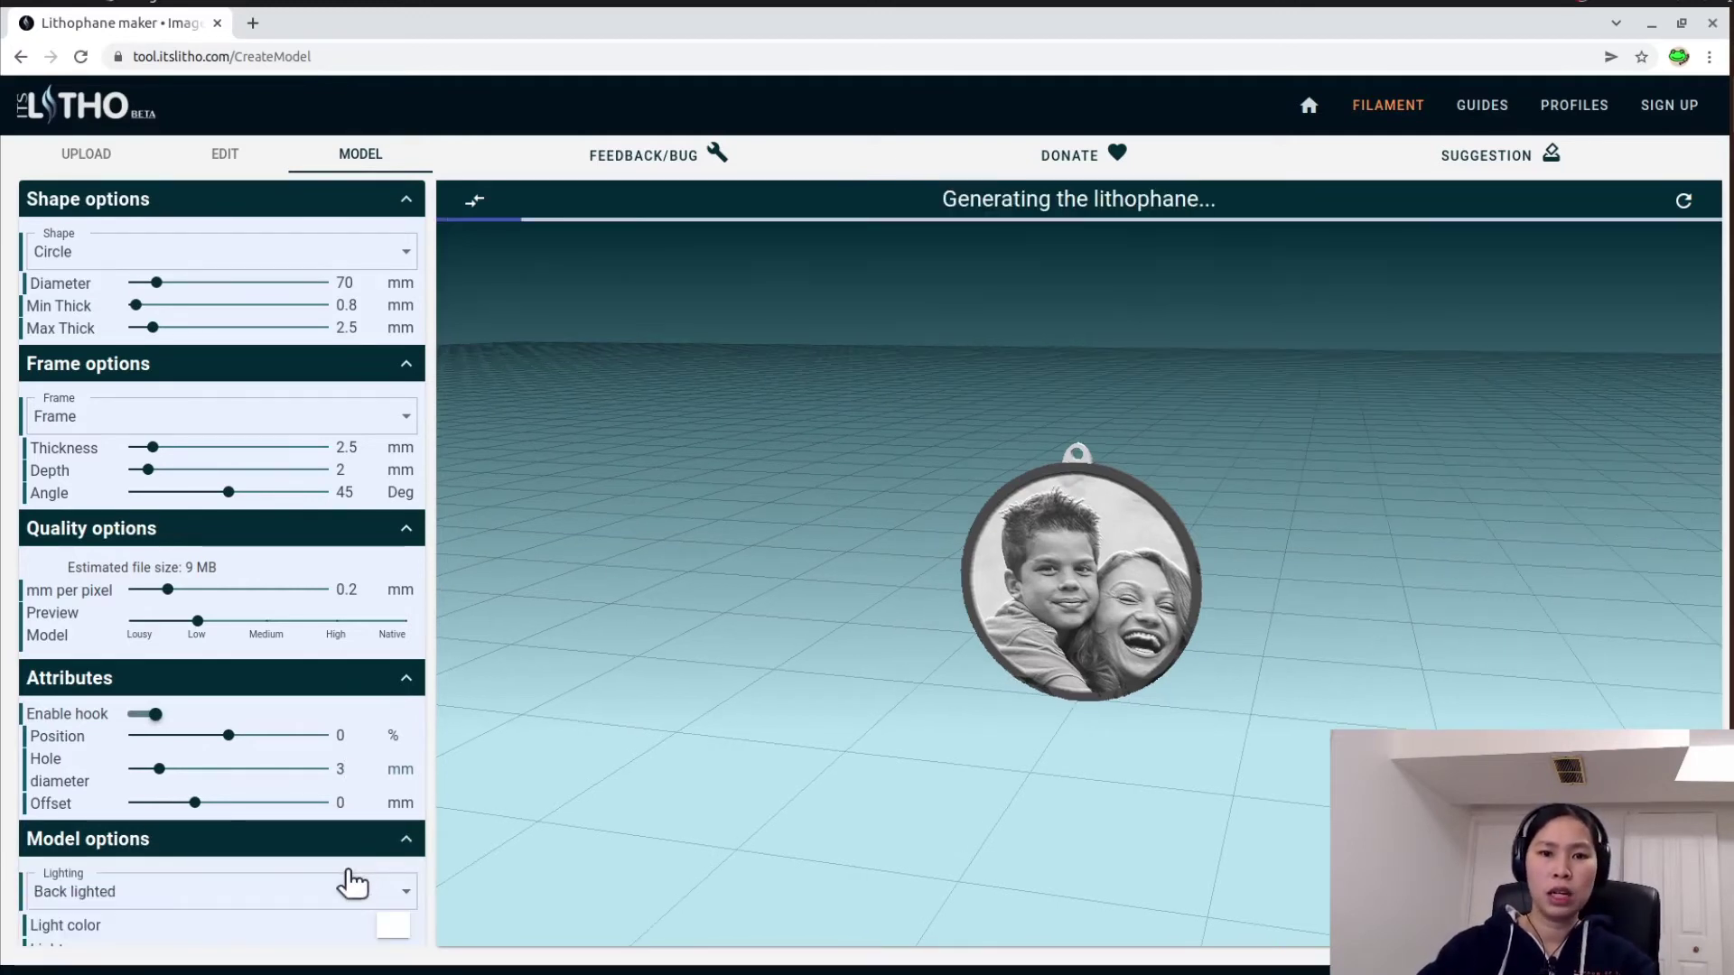
{"action": "scroll", "coordinate": [307, 894], "scroll_direction": "down", "scroll_amount": 3}
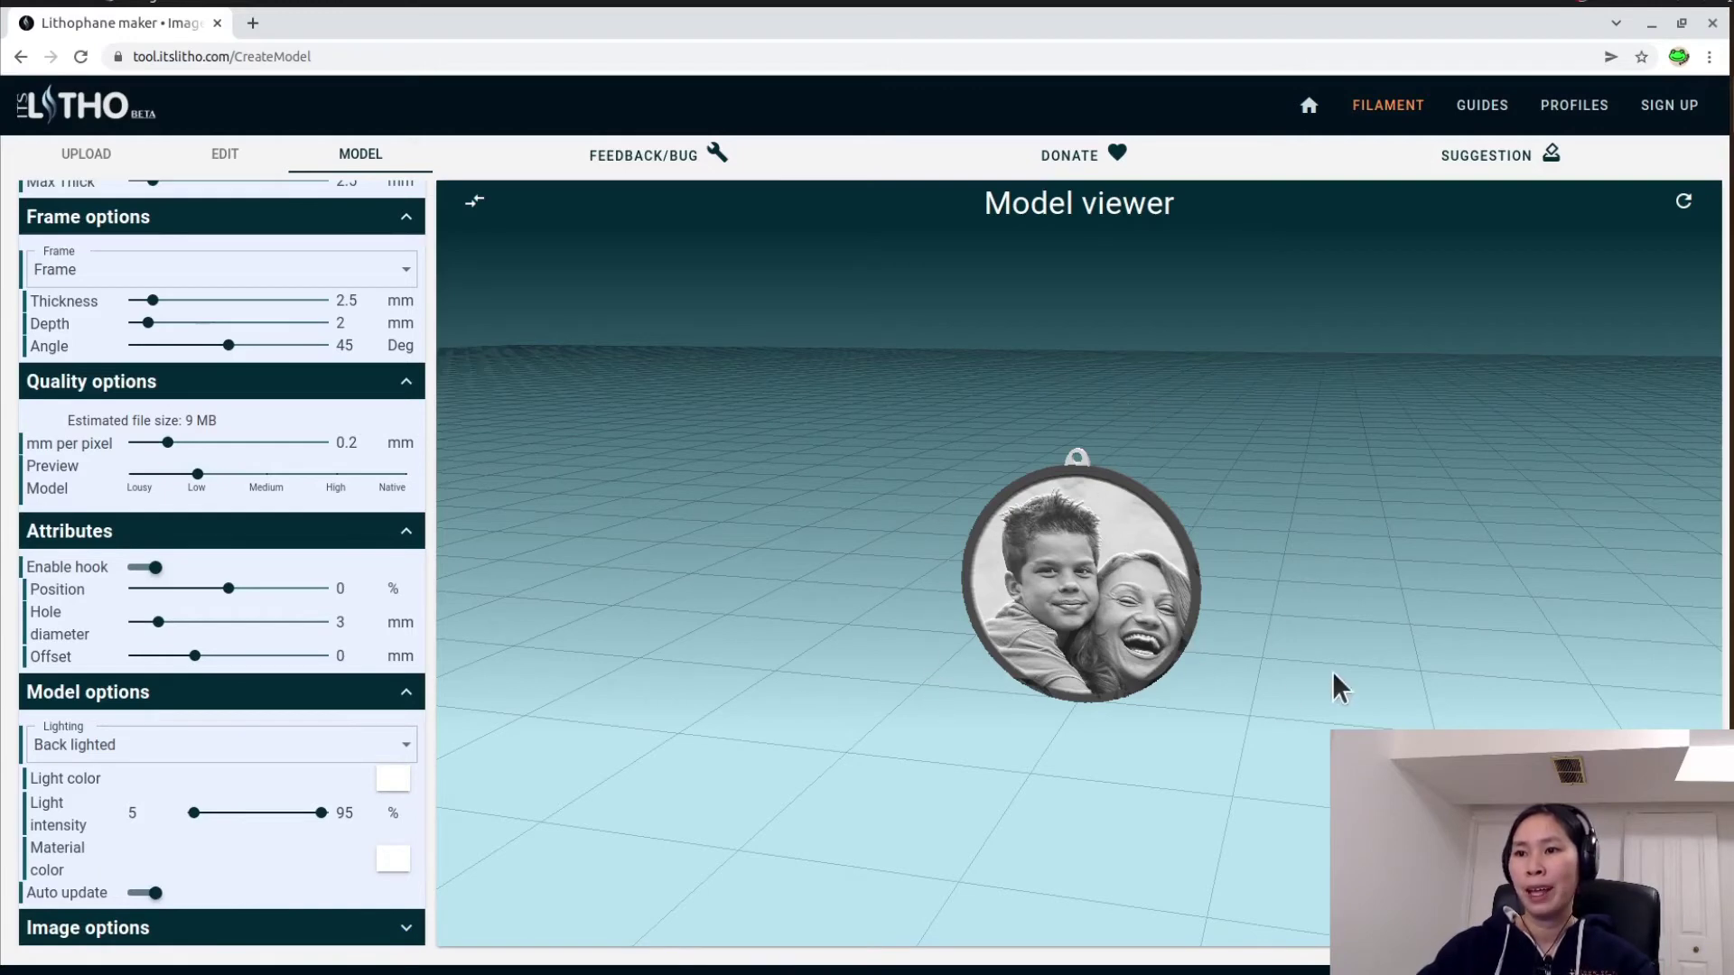
{"action": "left_click_drag", "start_coordinate": [1240, 672], "coordinate": [1305, 728]}
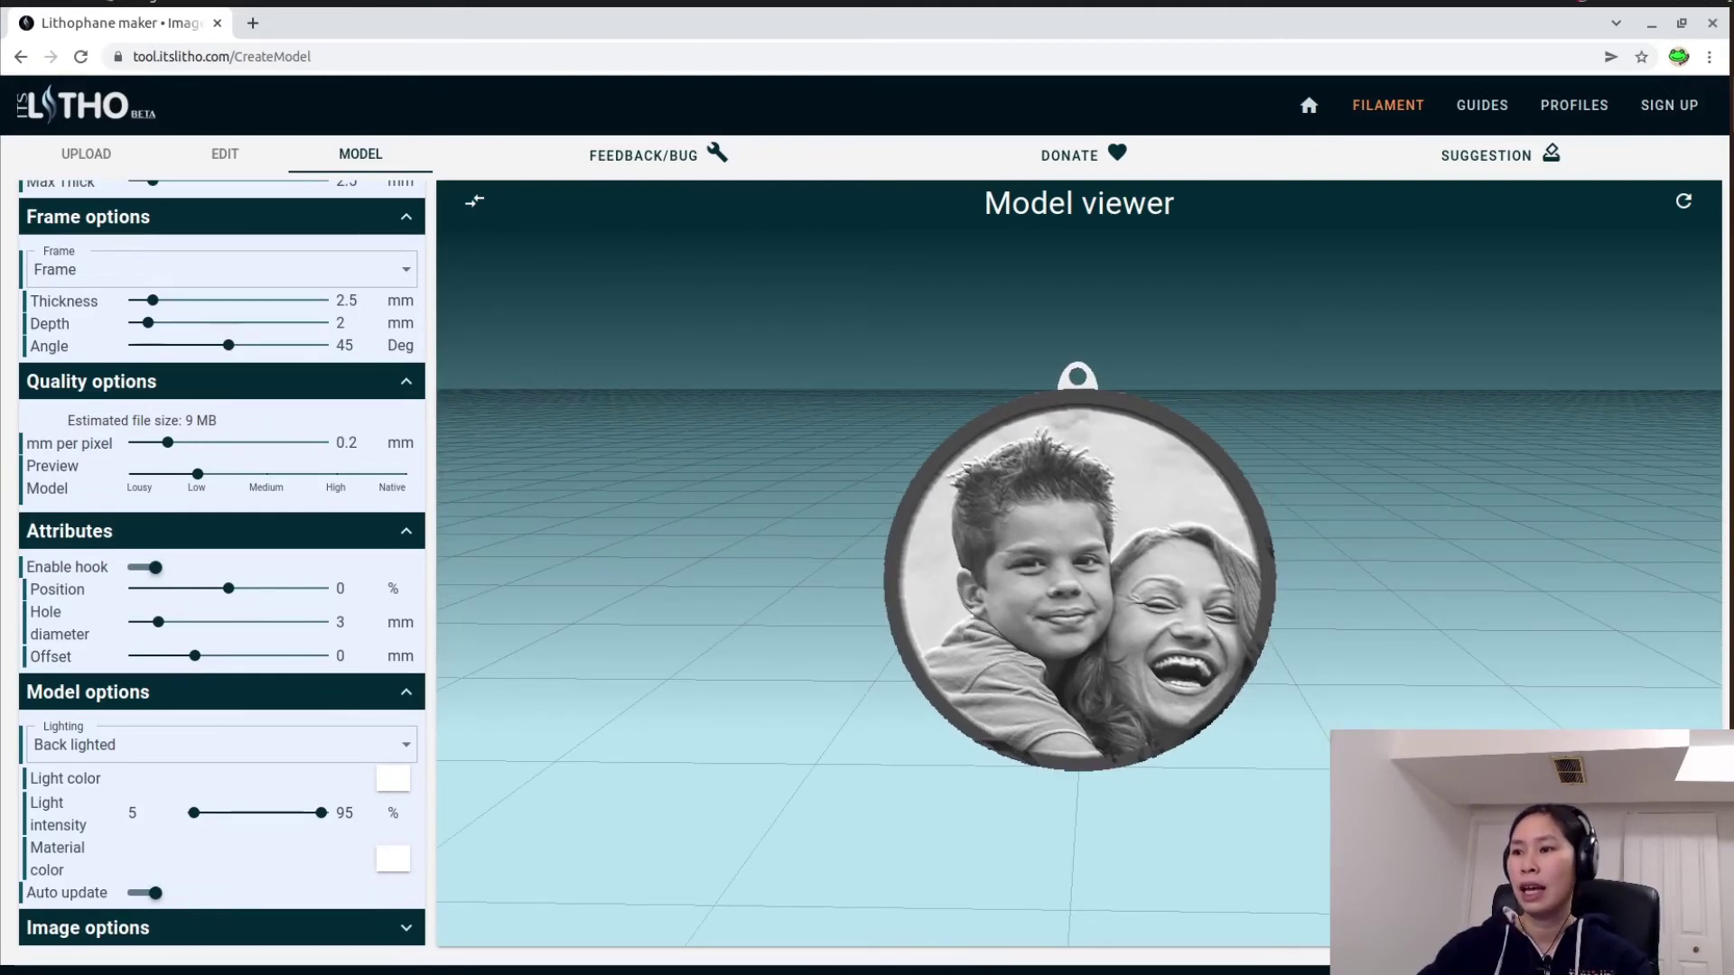
{"action": "left_click", "coordinate": [1671, 908]}
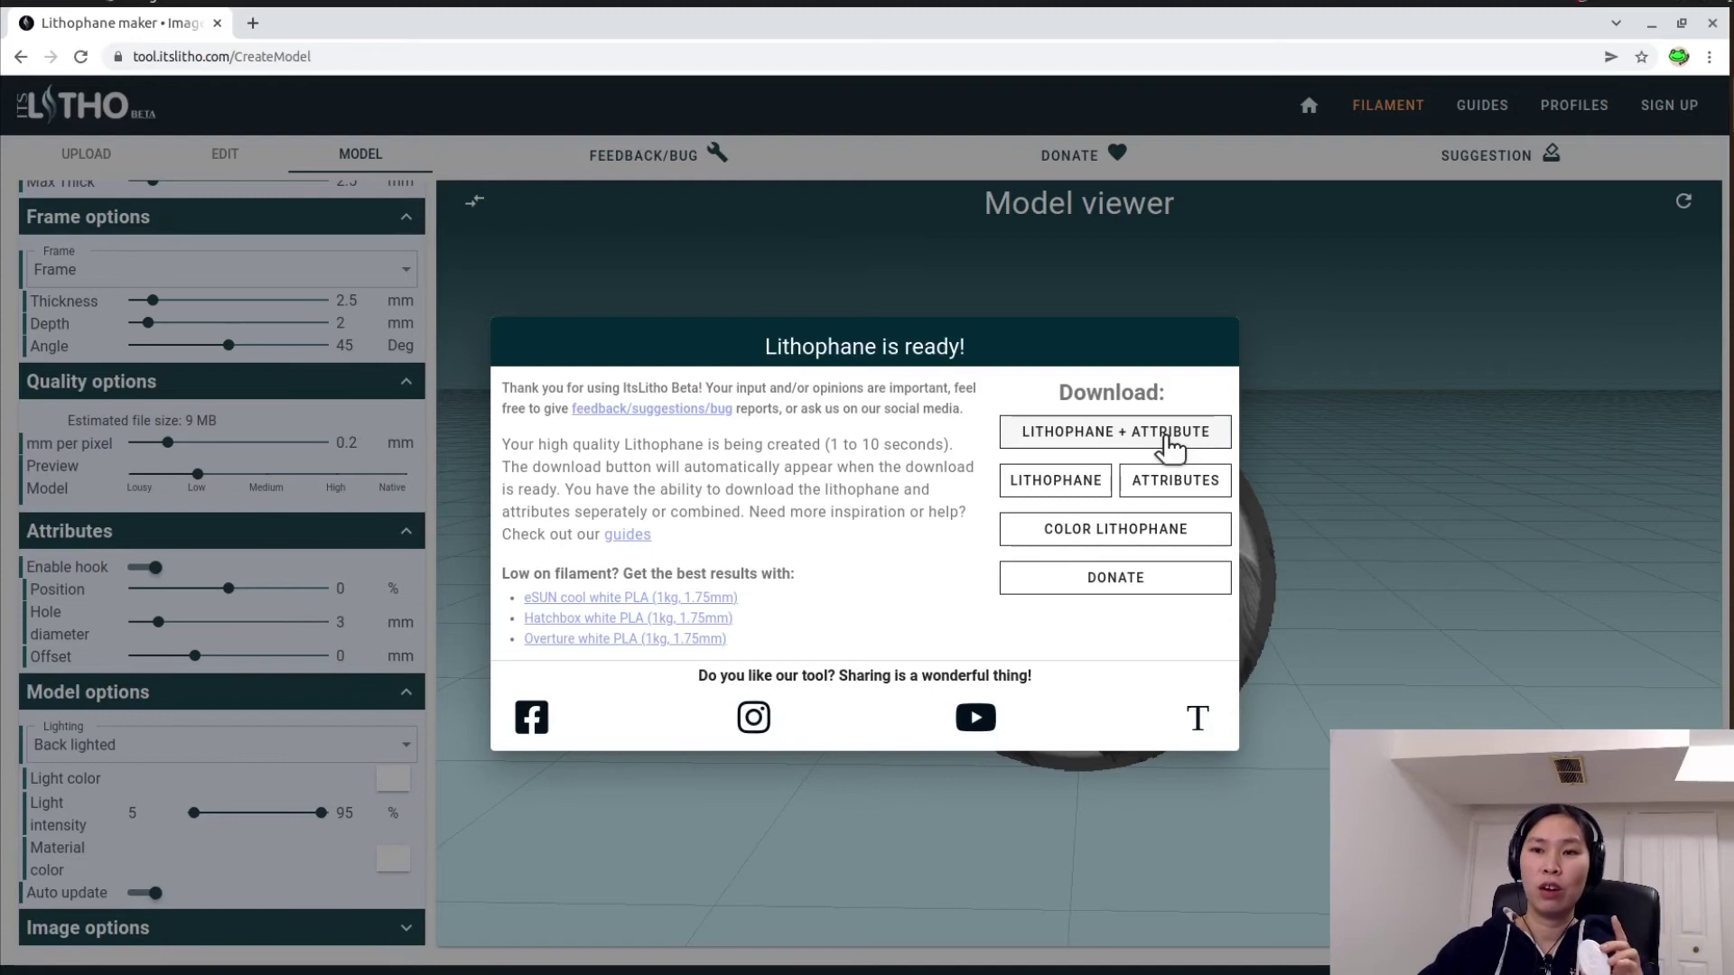
{"action": "left_click", "coordinate": [1171, 443]}
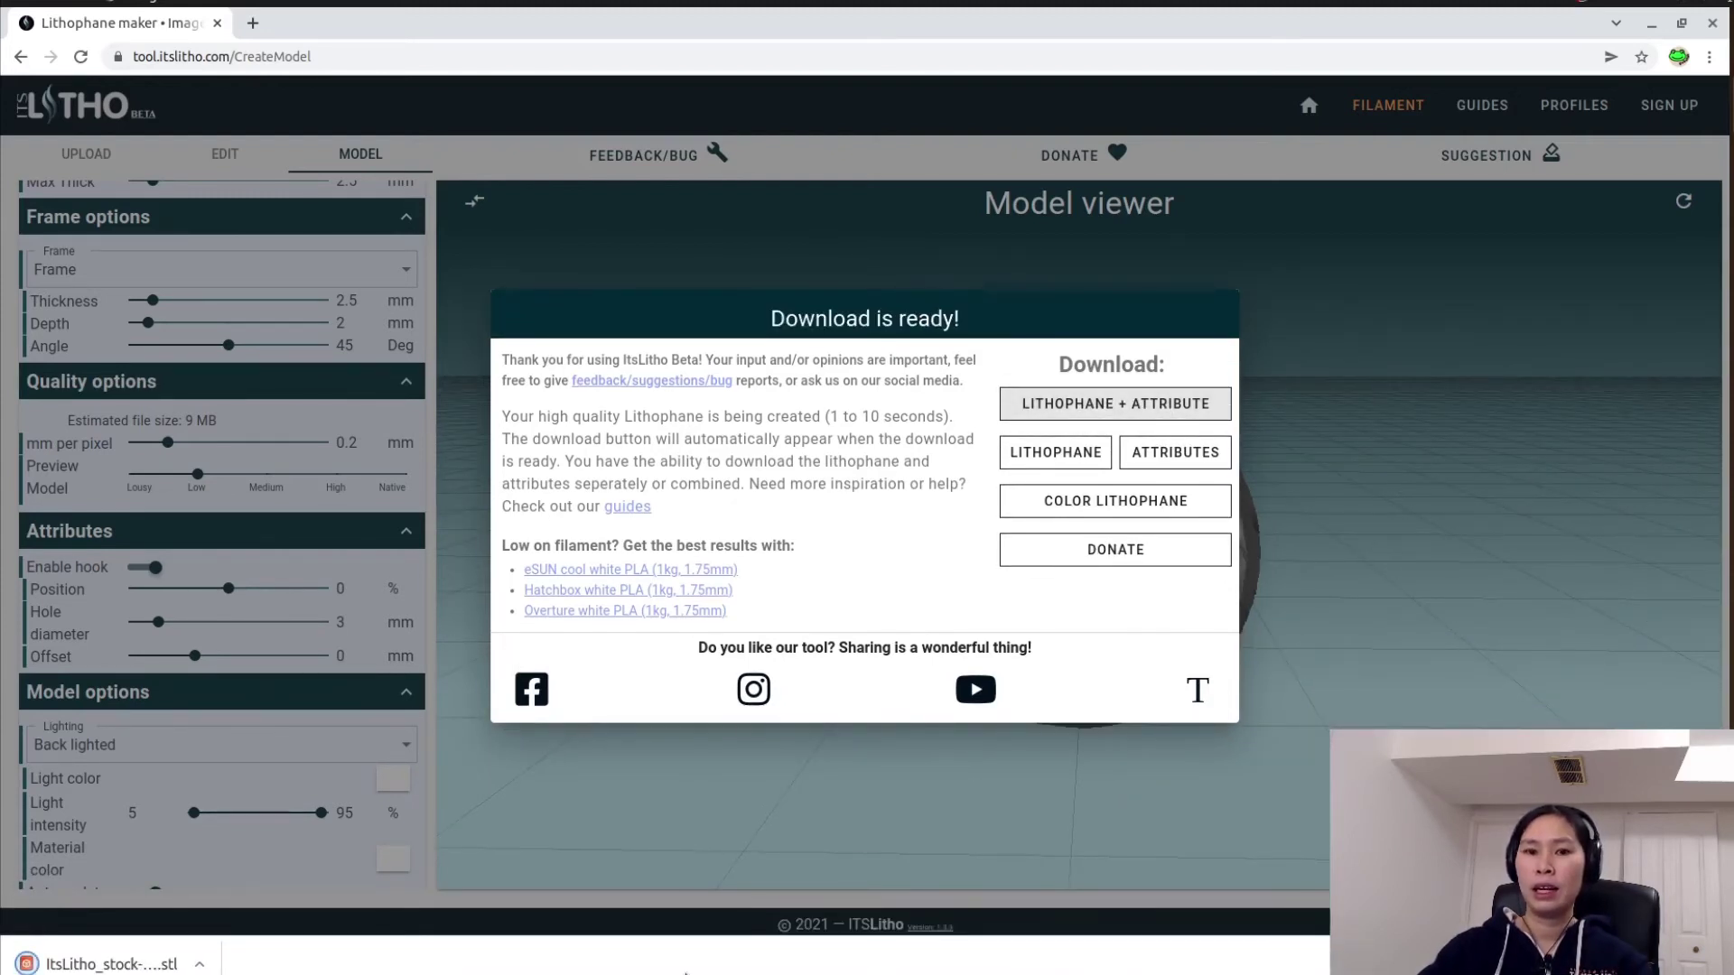
- Switch to PrusaSlicer from the desktop and import the downloaded ItsLitho_stock-photo-family STL onto the print bed
{"action": "left_click", "coordinate": [1651, 22]}
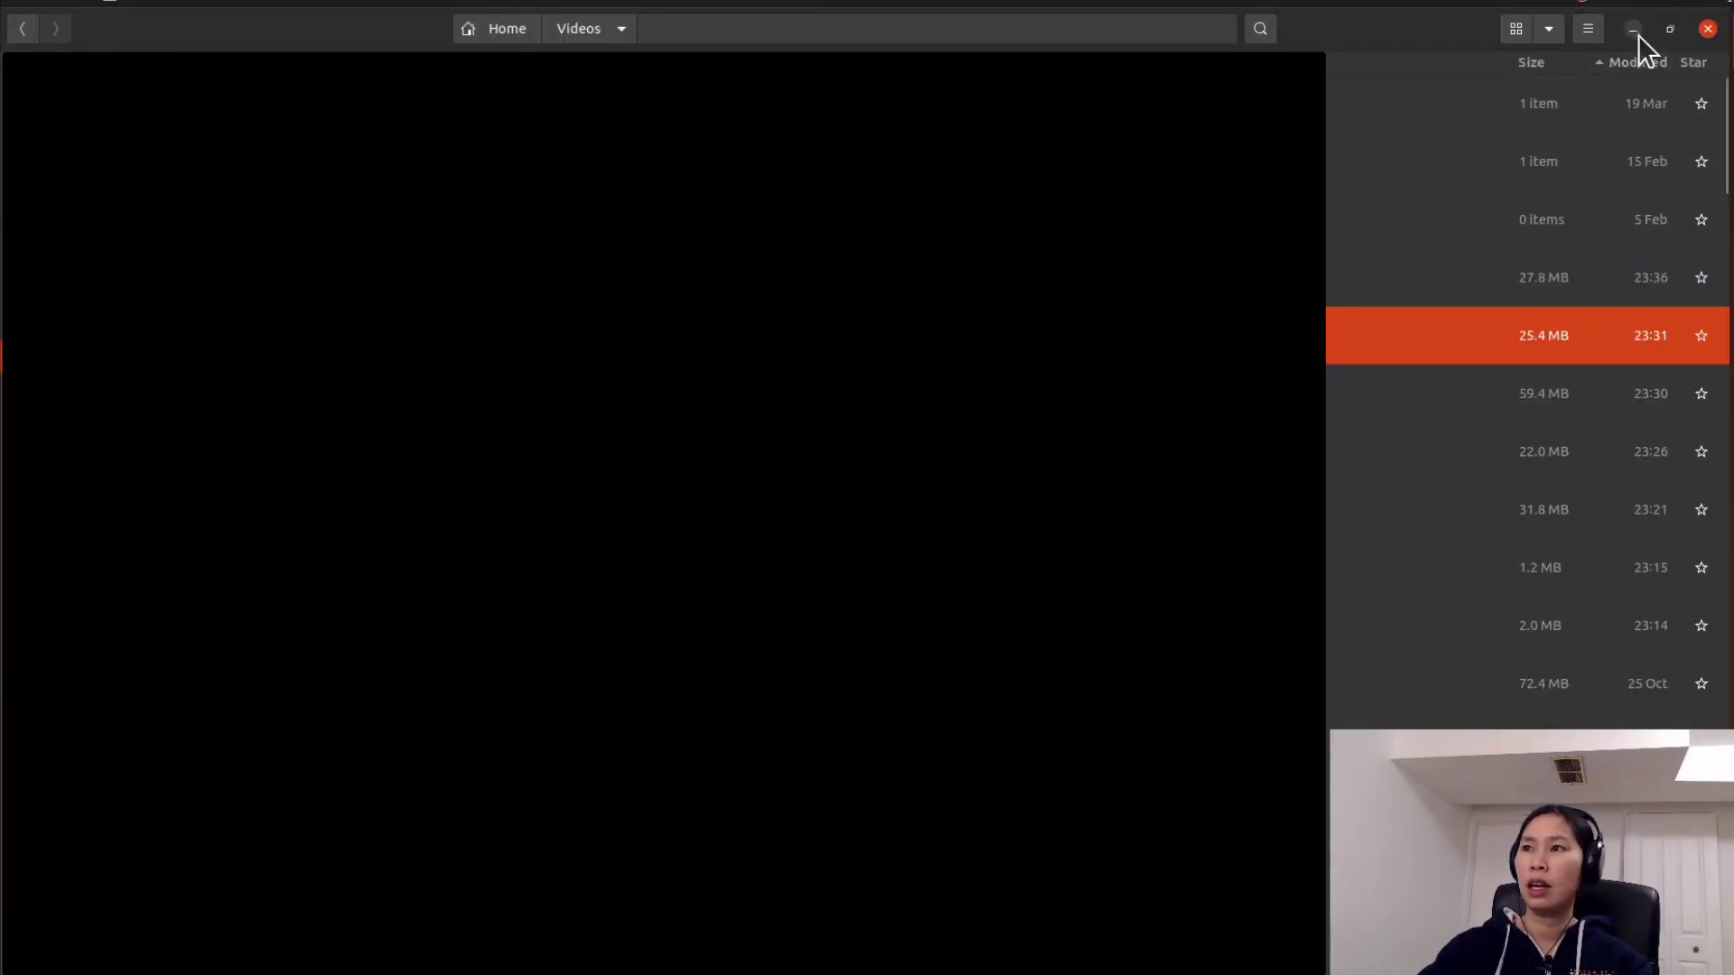
{"action": "left_click", "coordinate": [1645, 30]}
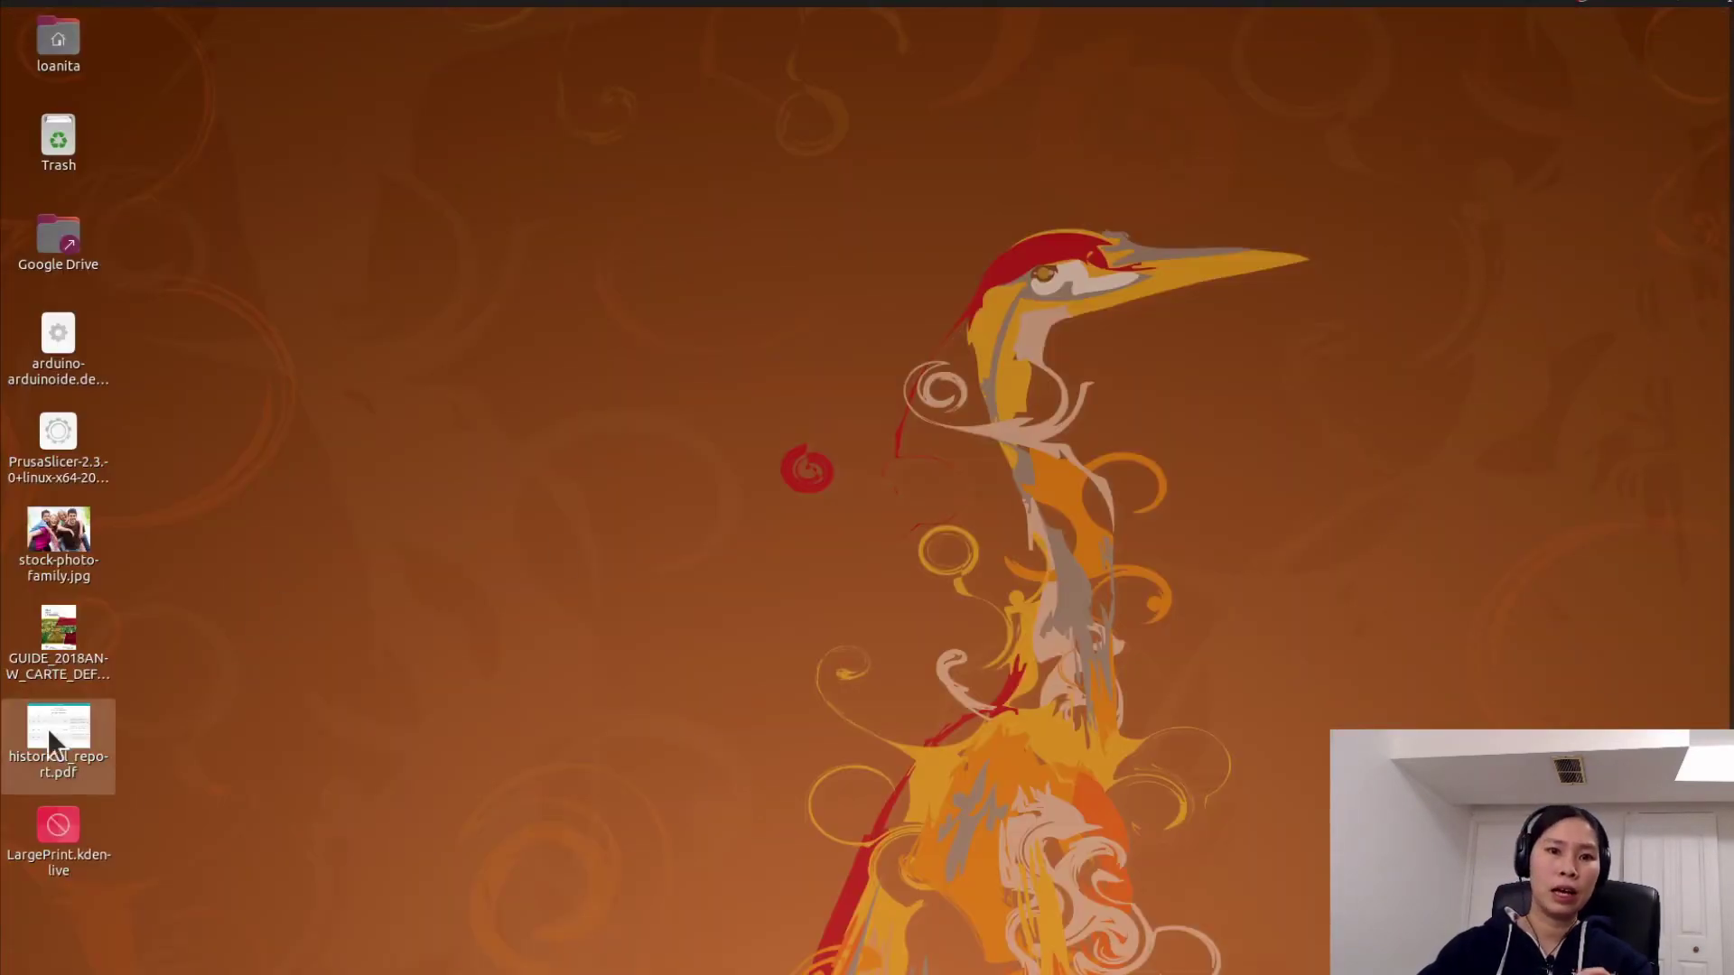
{"action": "left_click", "coordinate": [51, 437]}
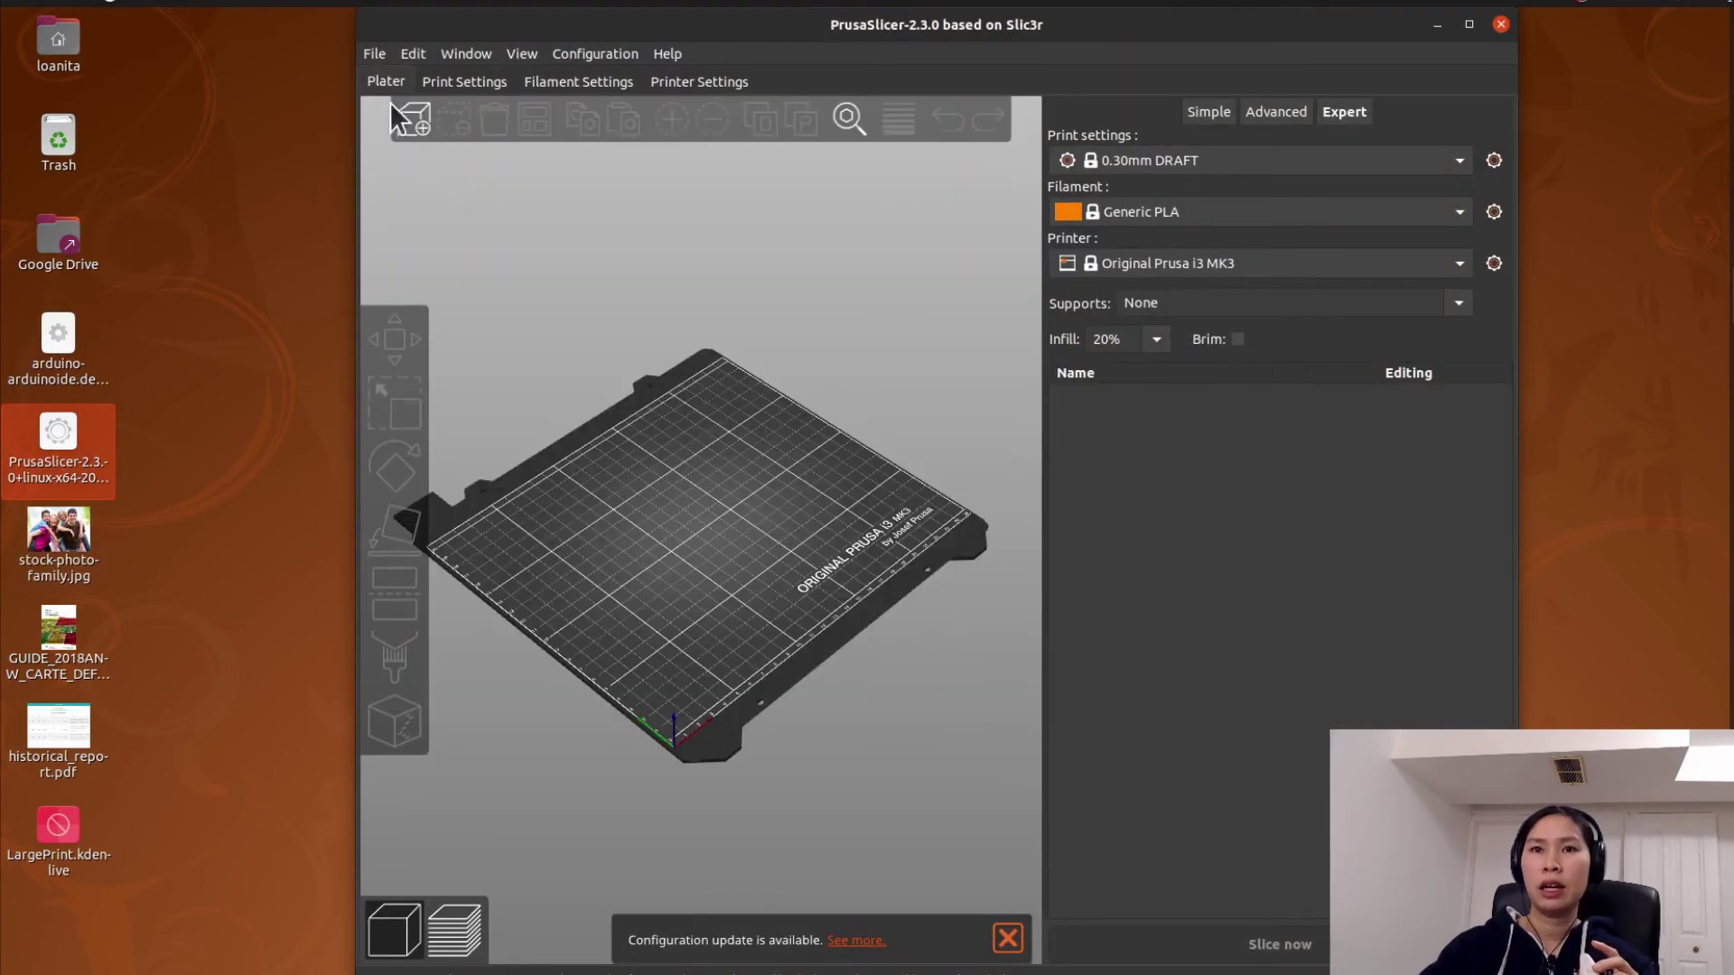
{"action": "left_click", "coordinate": [407, 120]}
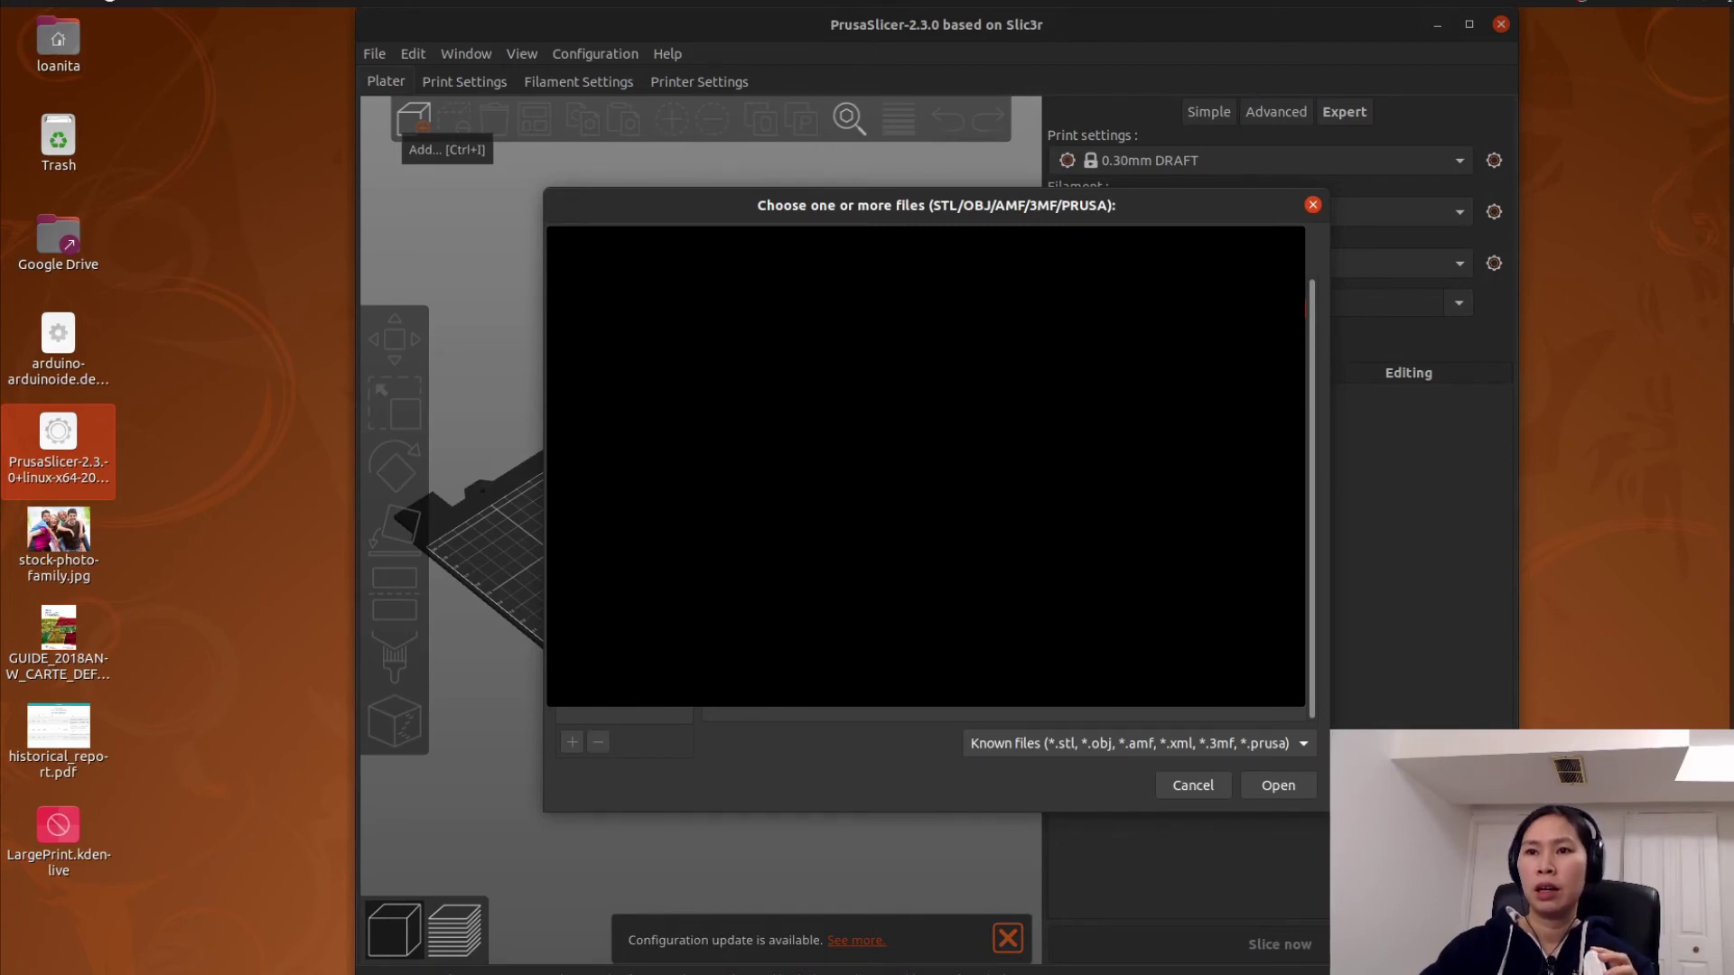
{"action": "left_click", "coordinate": [1277, 790]}
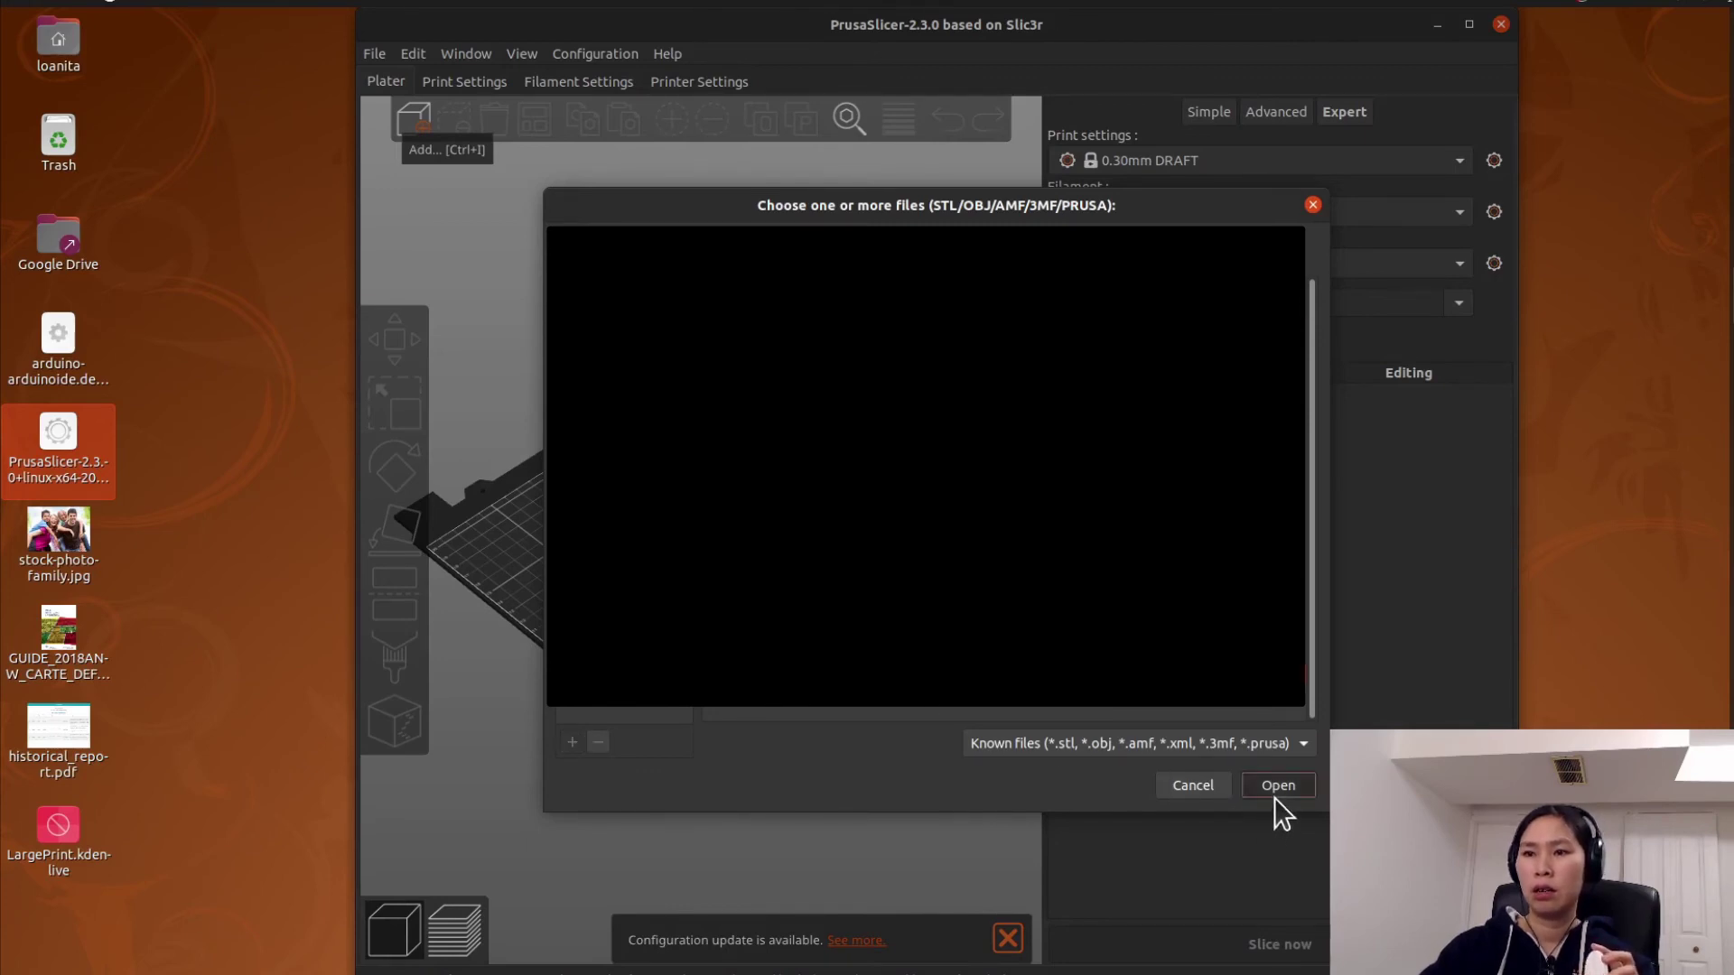
{"action": "key", "text": "1"}
{"action": "left_click_drag", "start_coordinate": [728, 600], "coordinate": [1009, 422]}
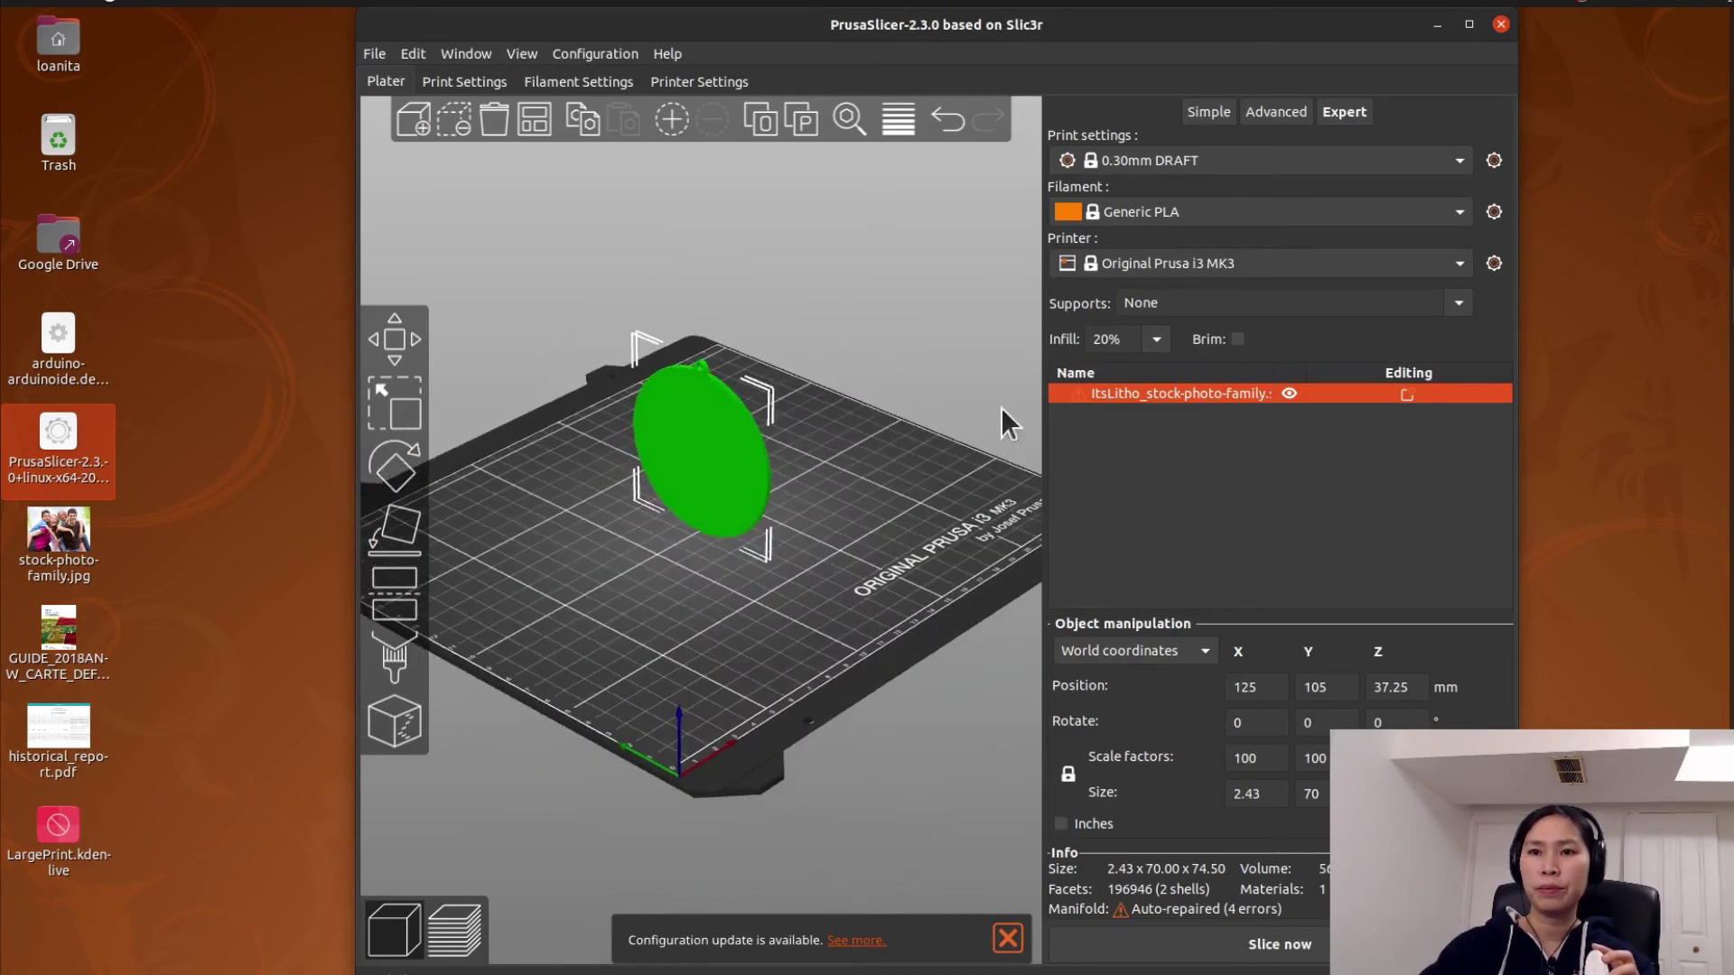
- Lay the upright lithophane flat on the bed using Place on face, and inspect its relief from above
{"action": "left_click", "coordinate": [1469, 24]}
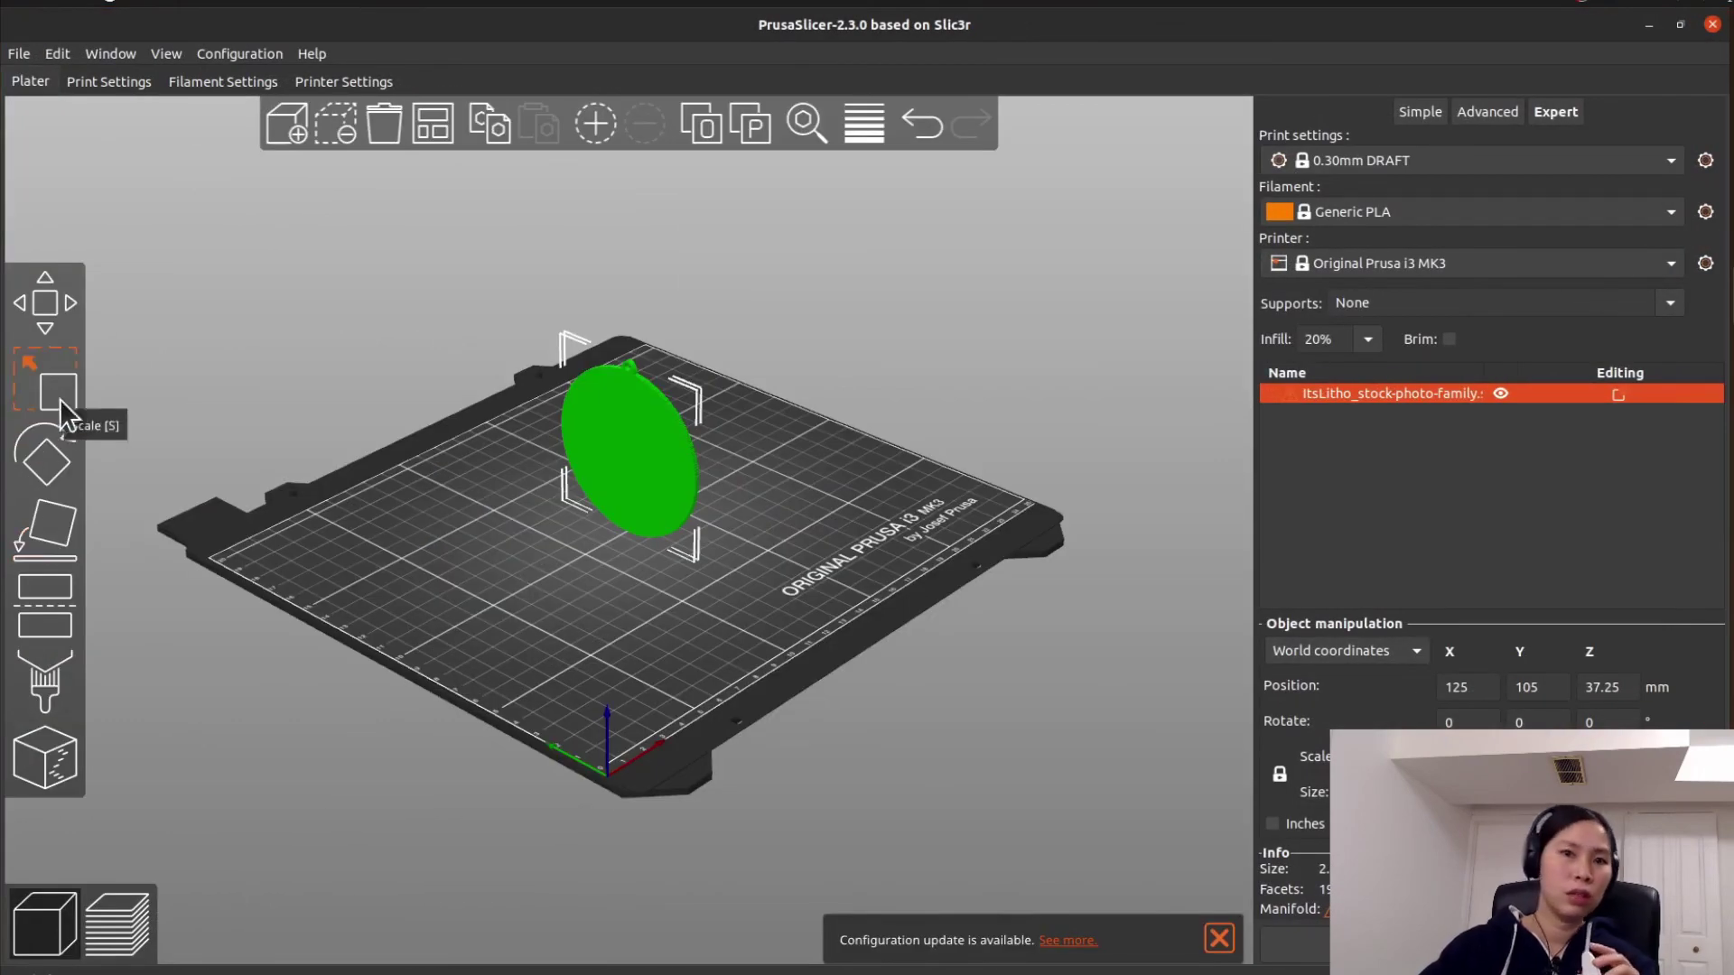
{"action": "left_click", "coordinate": [45, 546]}
{"action": "left_click", "coordinate": [634, 470]}
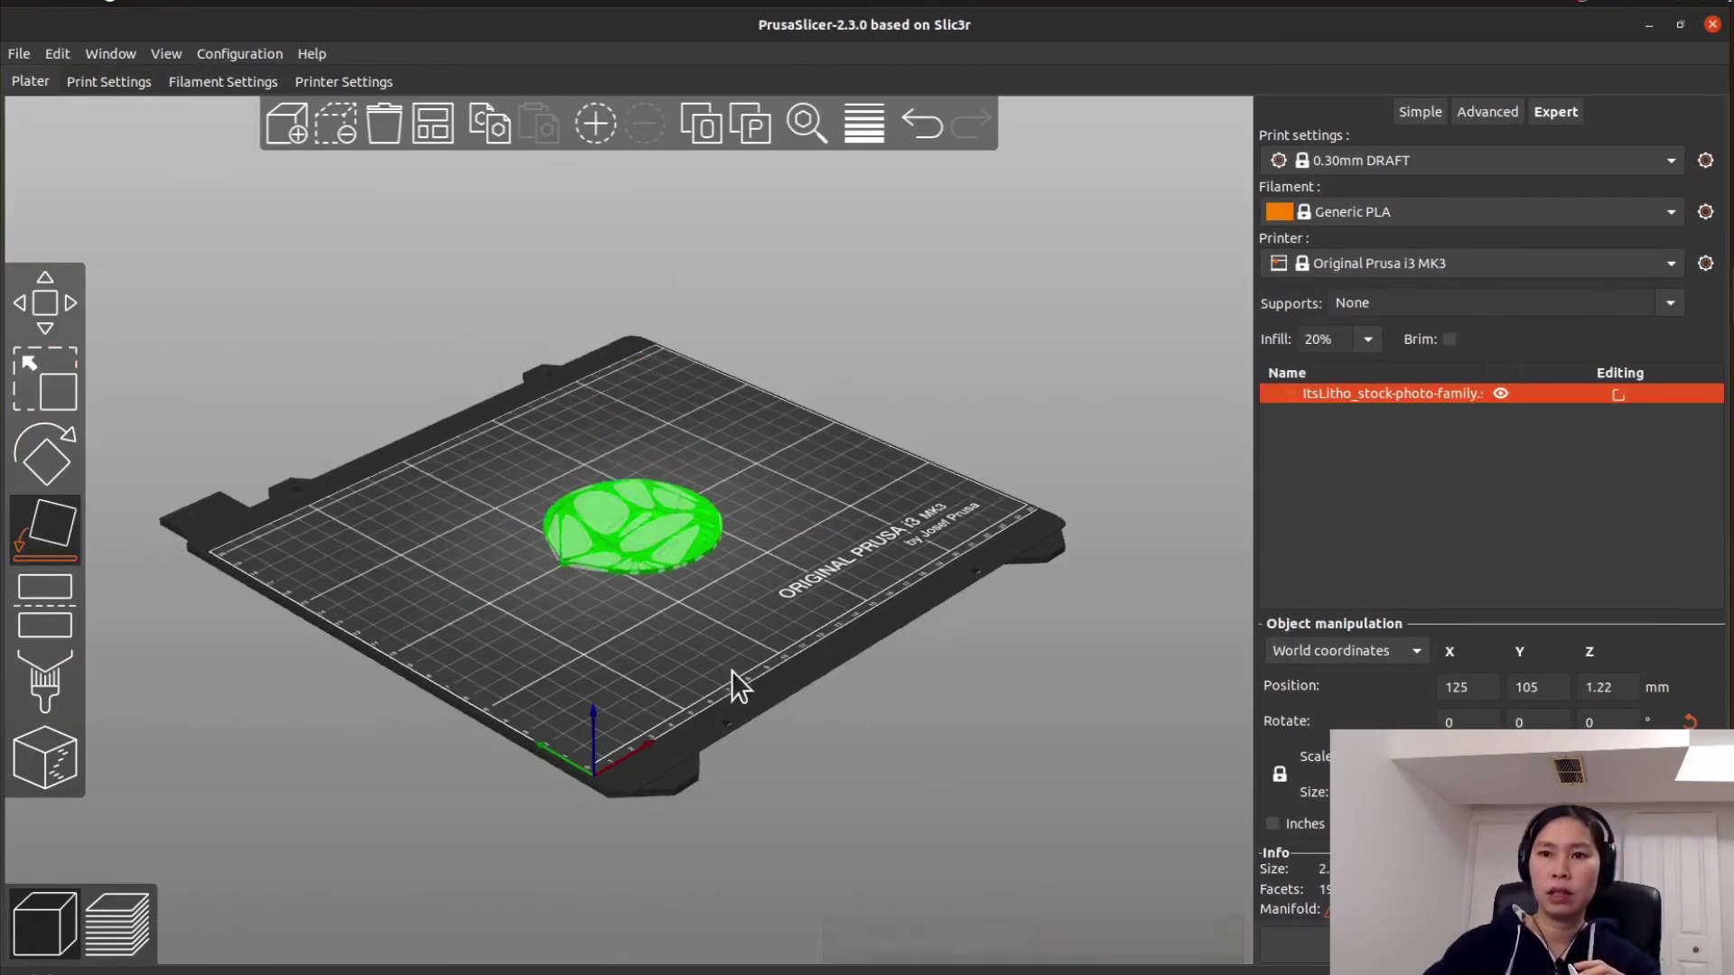
{"action": "left_click_drag", "start_coordinate": [733, 679], "coordinate": [638, 773]}
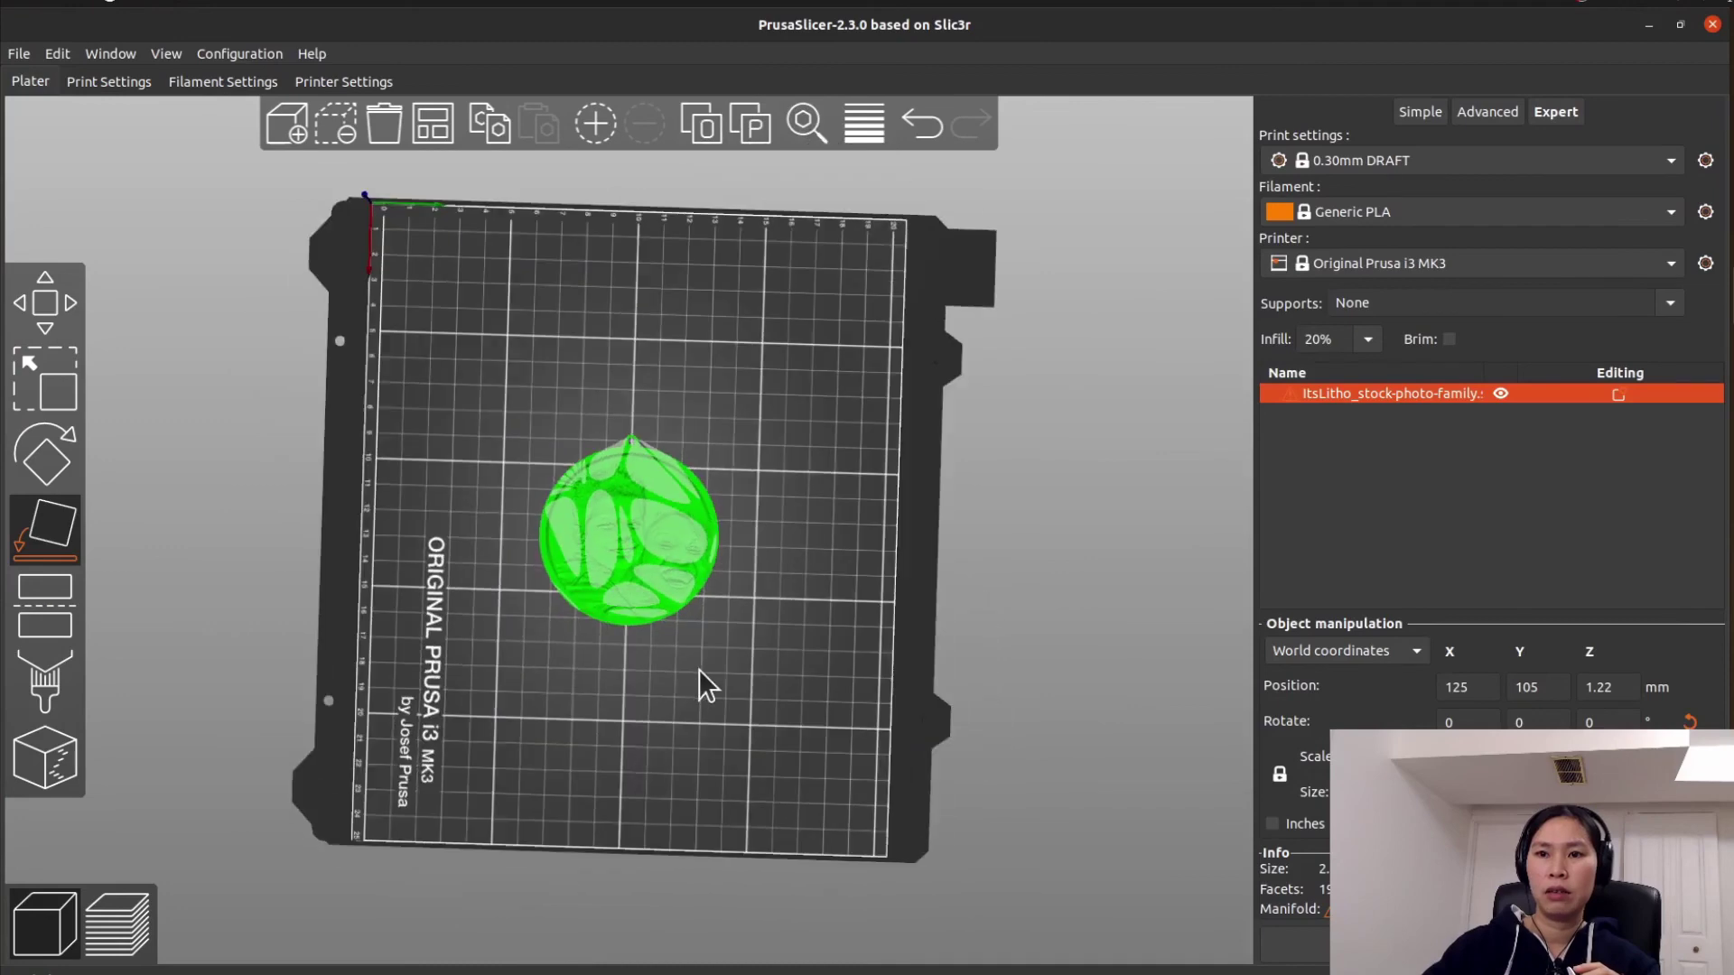
{"action": "scroll", "coordinate": [639, 560], "scroll_direction": "up", "scroll_amount": 5}
{"action": "left_click", "coordinate": [838, 618]}
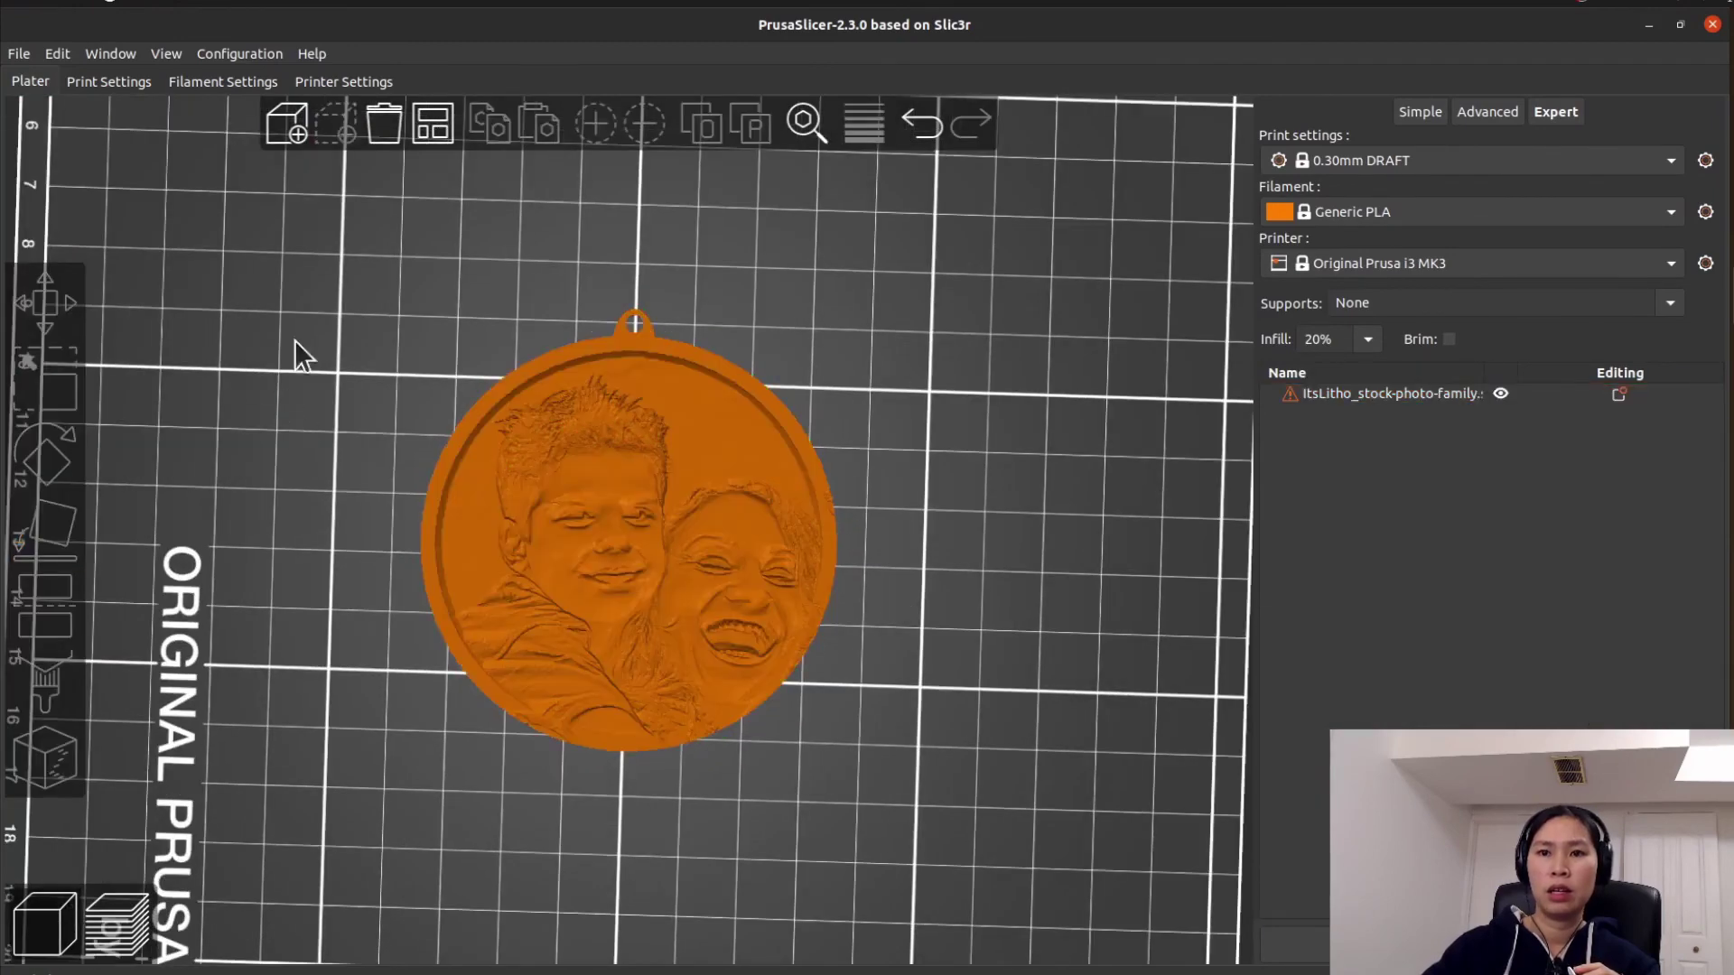